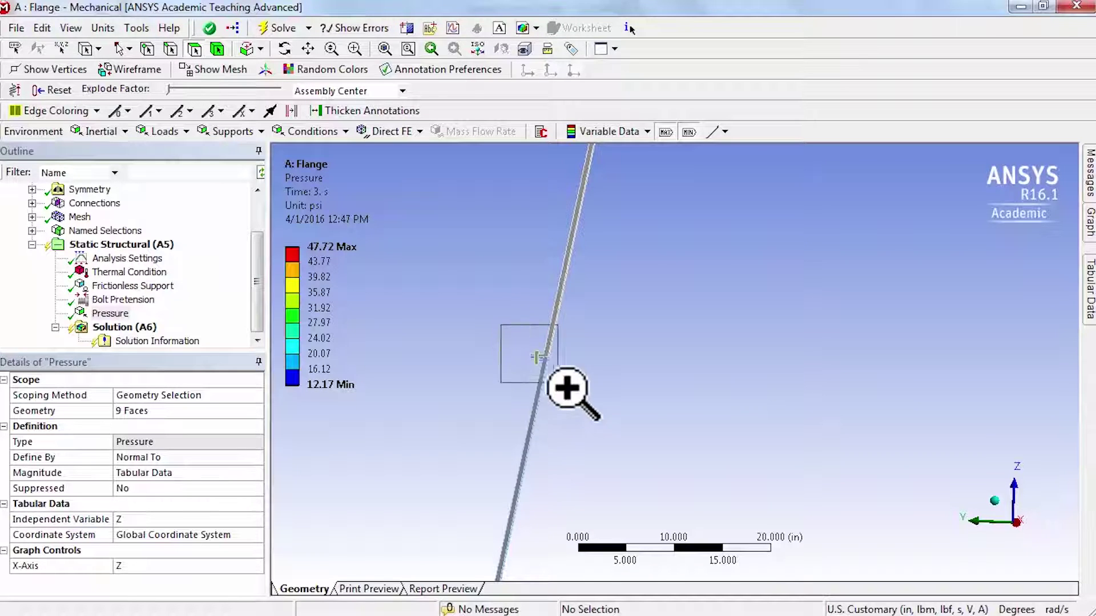
Add a new Force load to the Static Structural analysis
right_drag(556, 279, 702, 391)
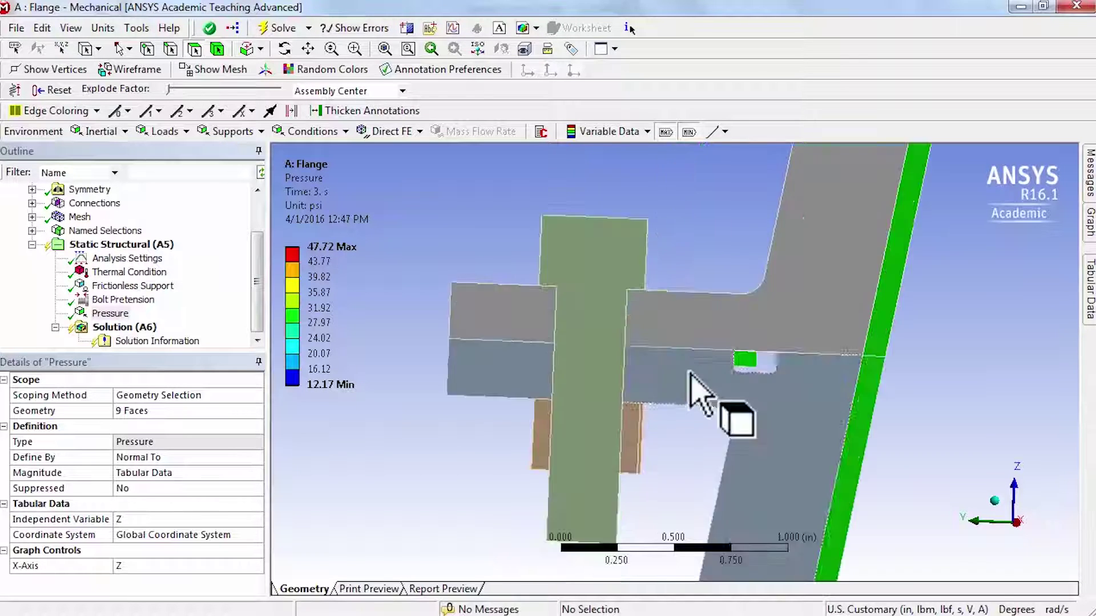
click(132, 245)
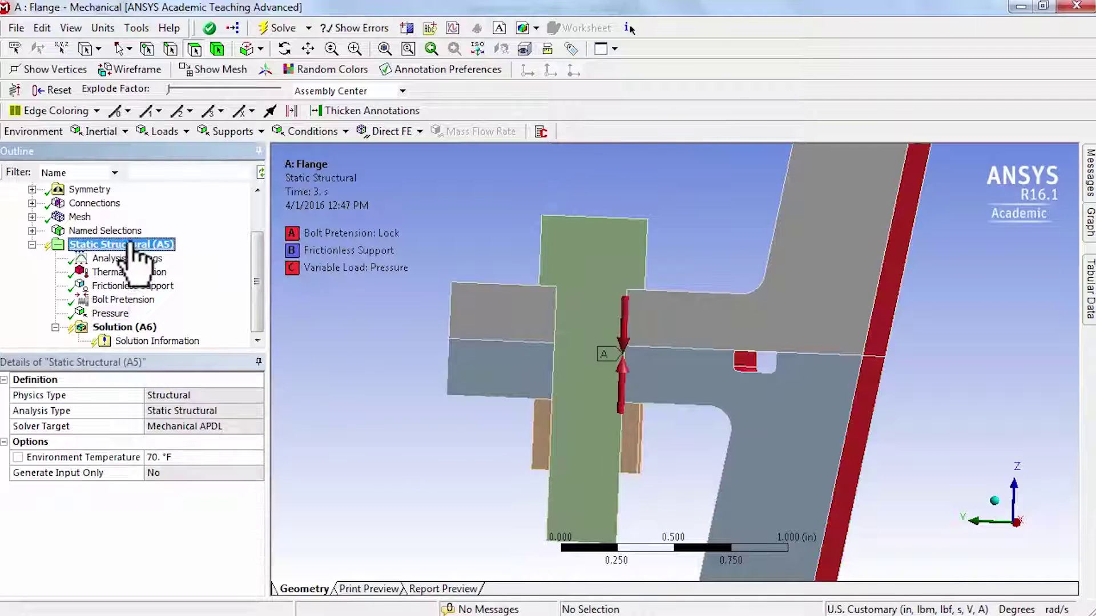
click(186, 135)
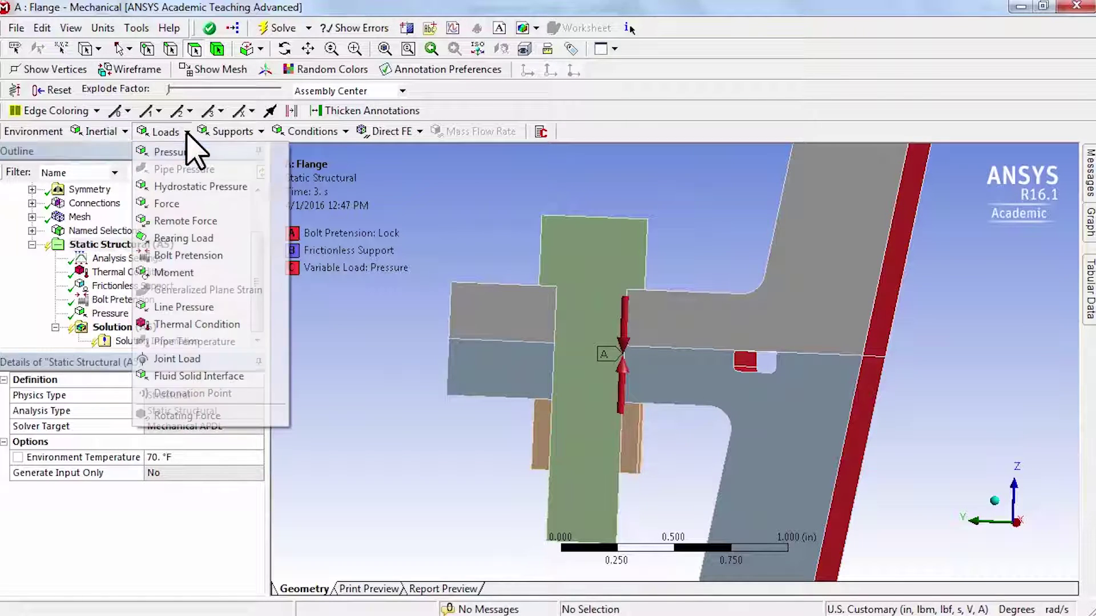
click(181, 204)
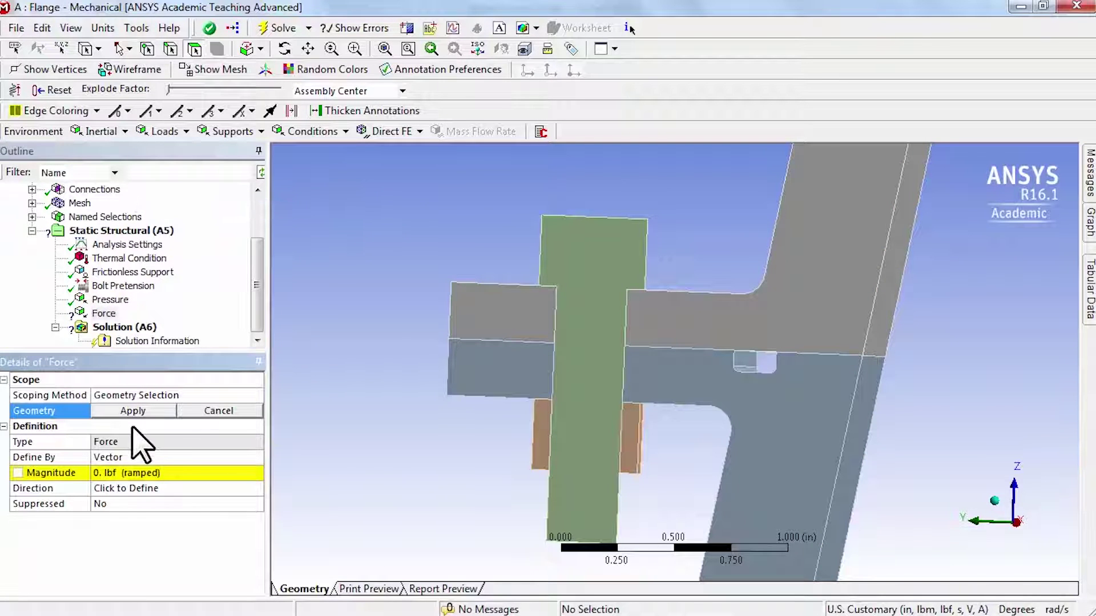
Rotate the model and select the small face underneath at the flange corner
middle_drag(711, 433, 699, 435)
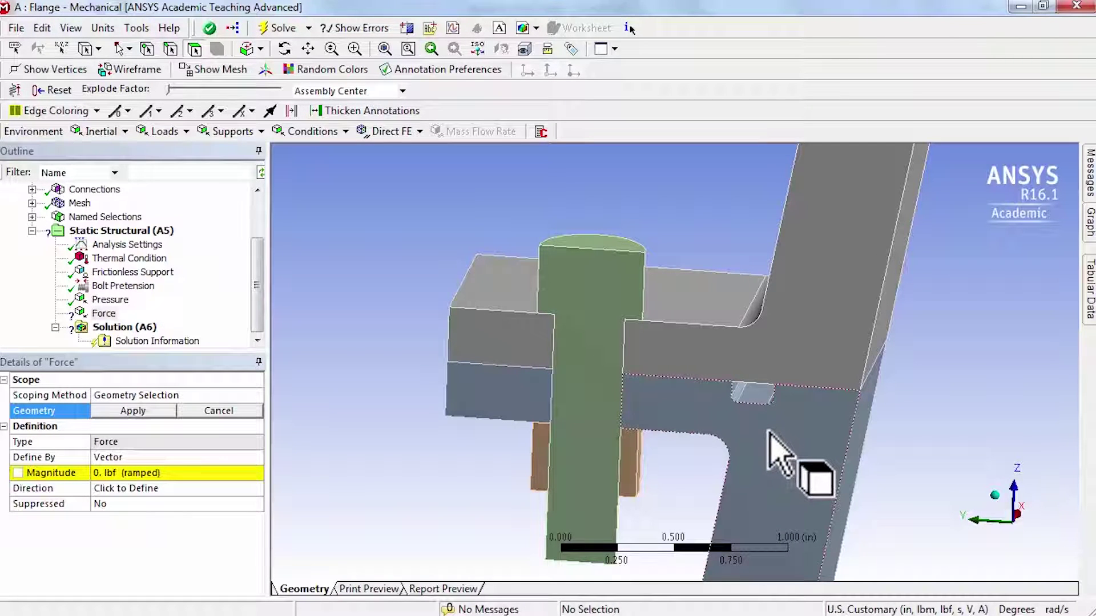
middle_drag(767, 438, 767, 440)
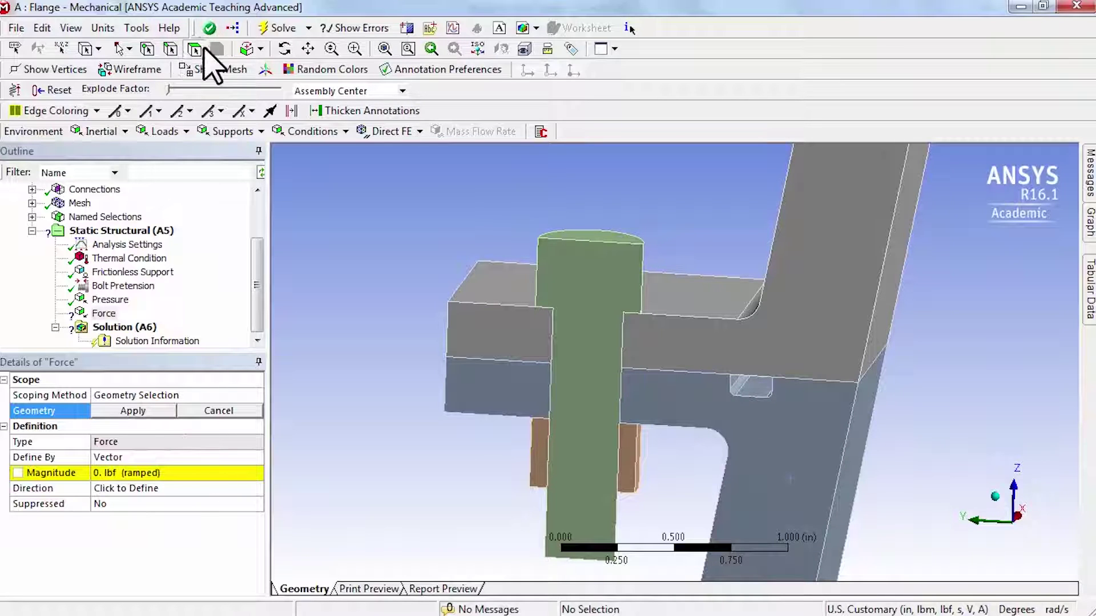
click(827, 370)
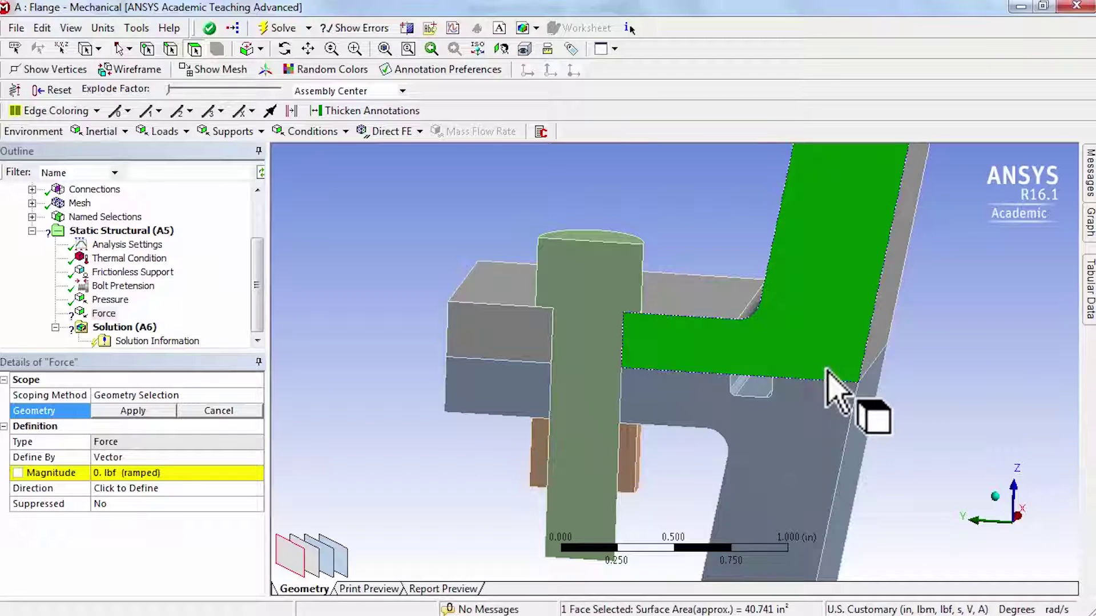
click(827, 370)
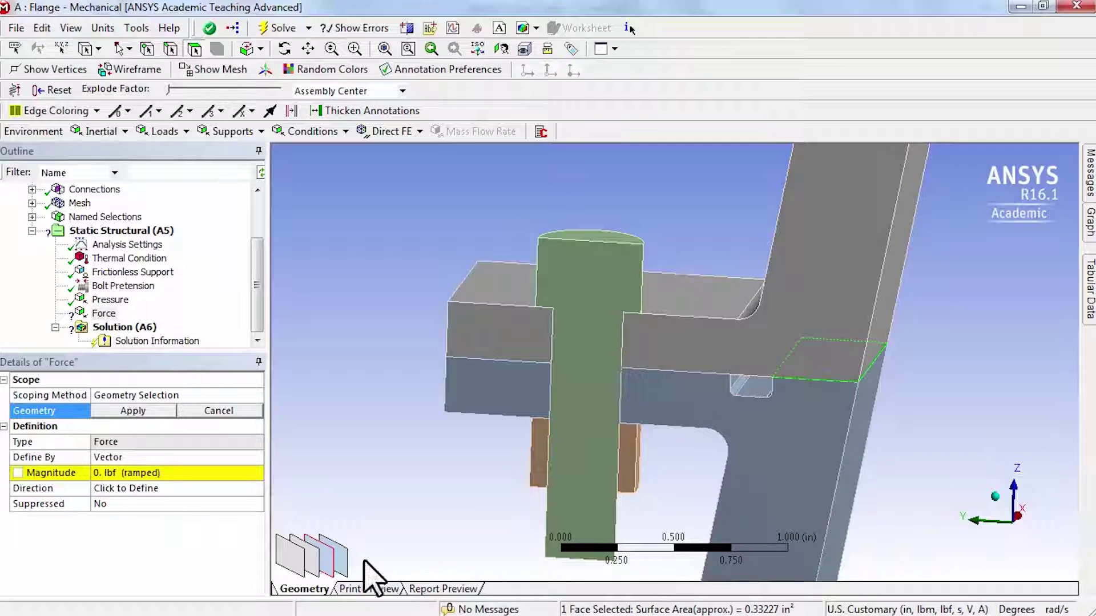
Apply the force to the selected face and define its magnitude as Tabular (Time)
click(137, 411)
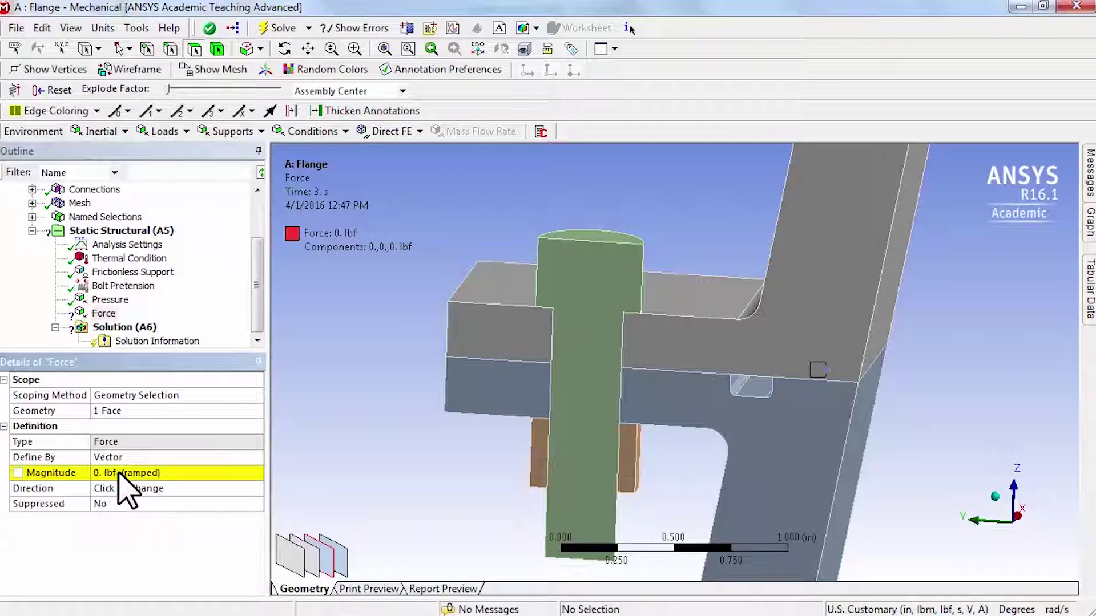
click(212, 473)
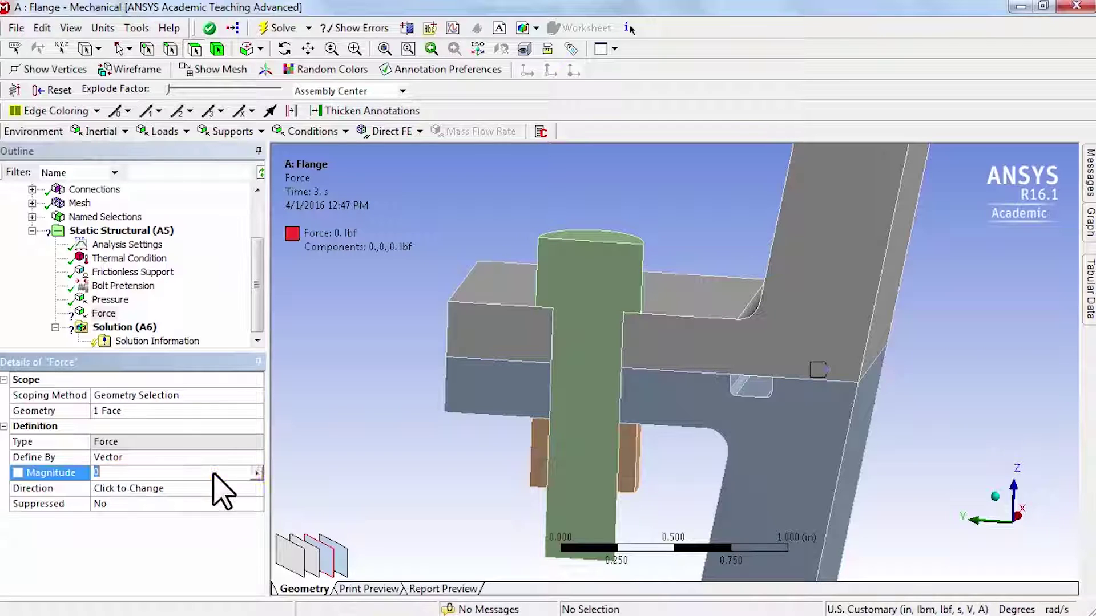
click(256, 473)
click(291, 546)
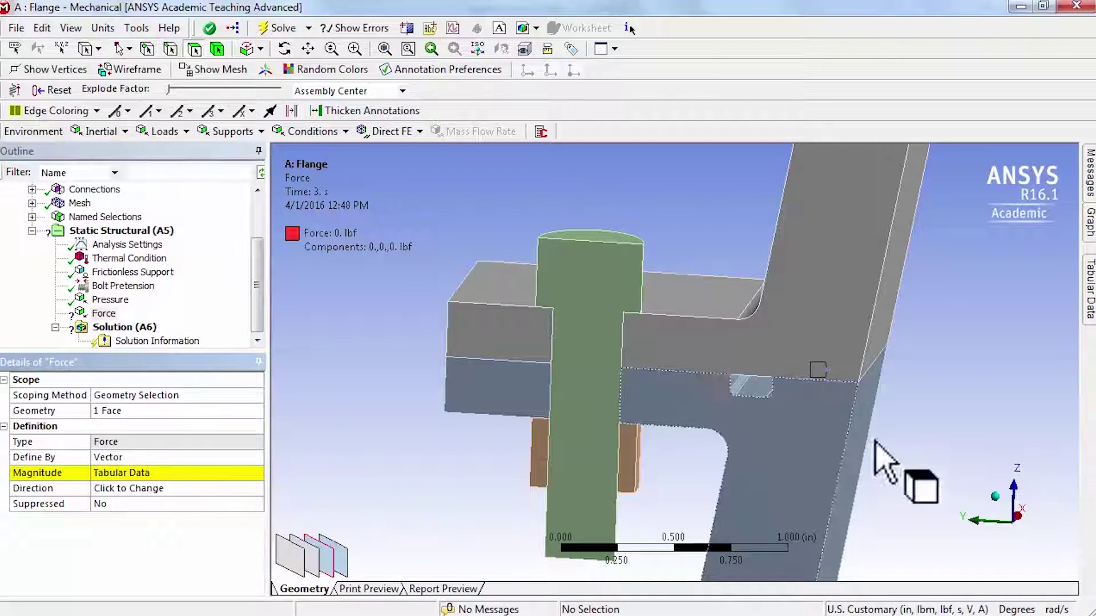
mouse_move(1088, 288)
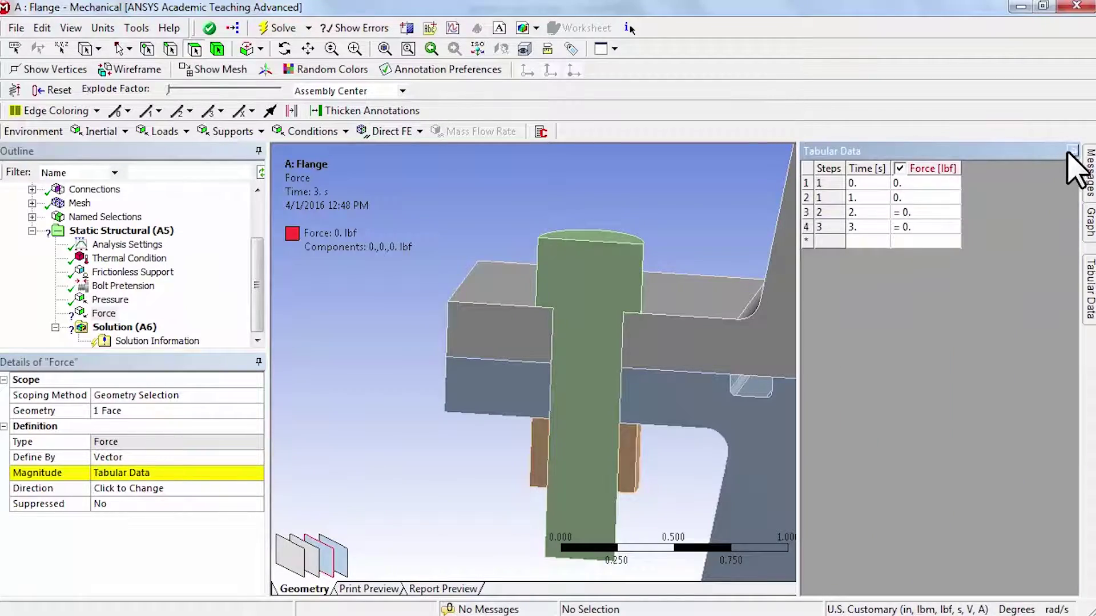
click(1074, 151)
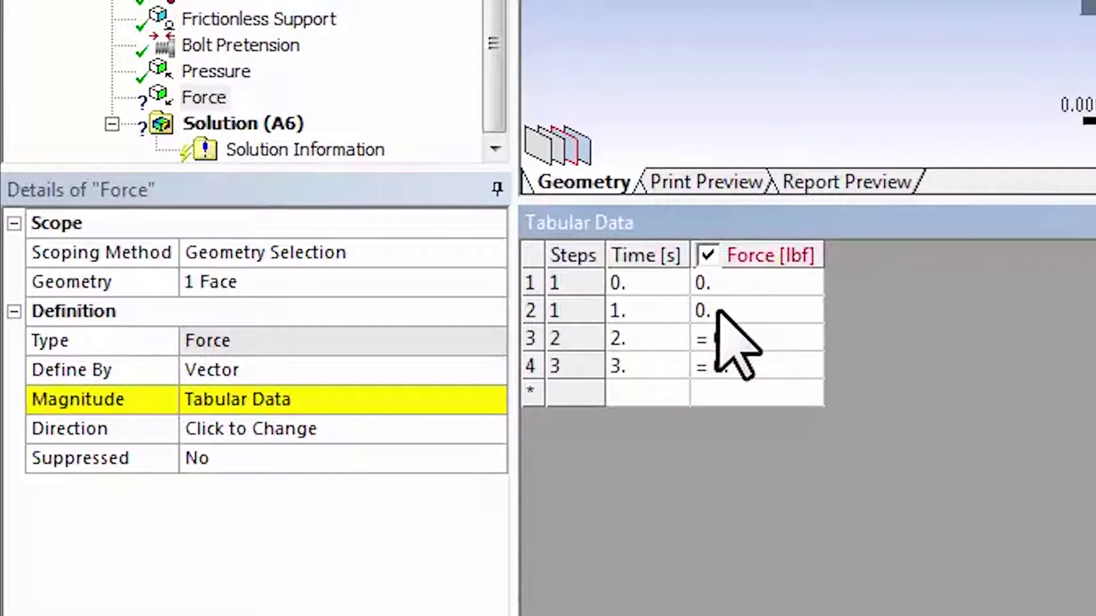
Enter 1000 lbf for the force at 2 s and 3 s in Tabular Data
click(719, 341)
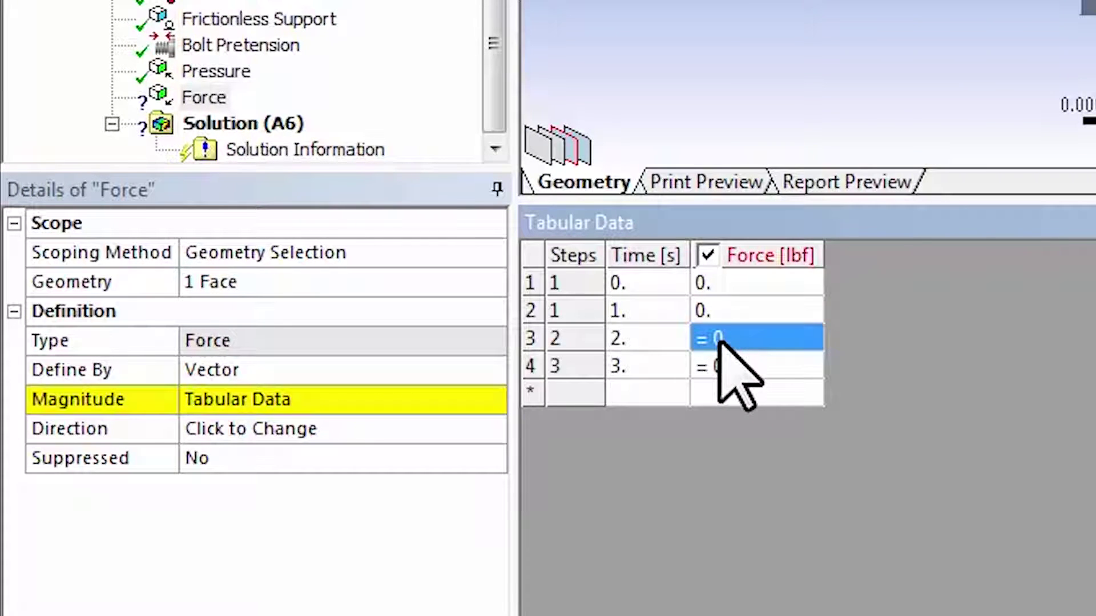
text(1)
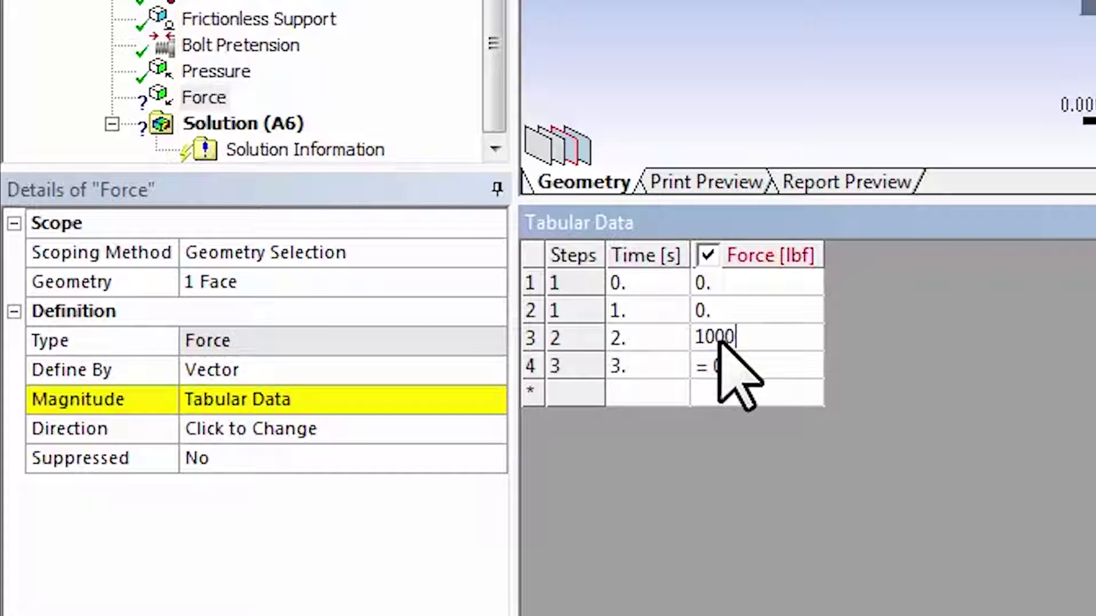
text(000)
key(Return)
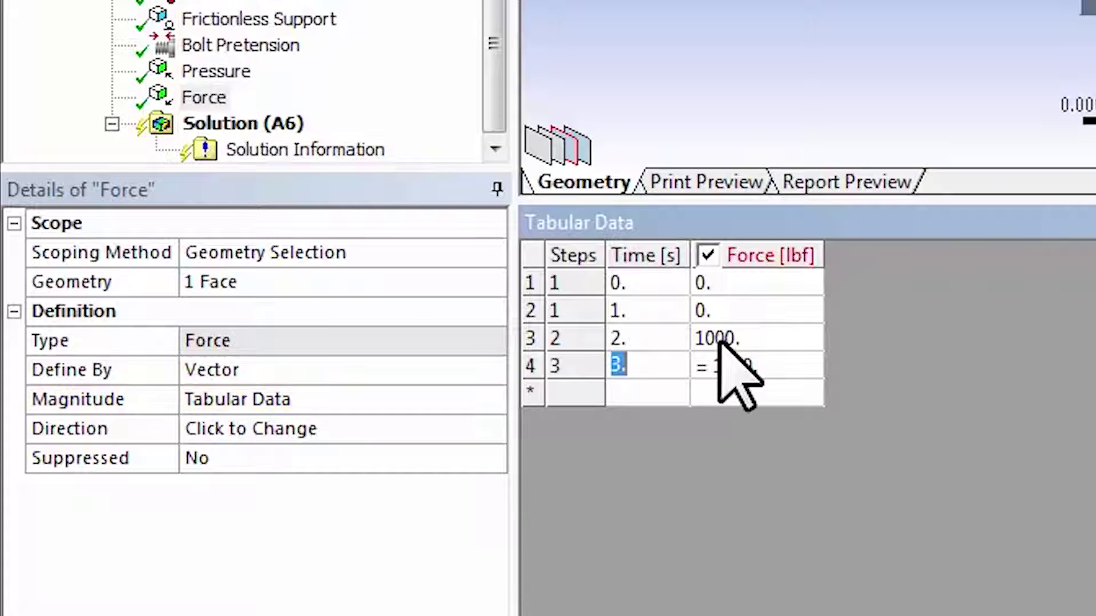
click(770, 370)
text(1)
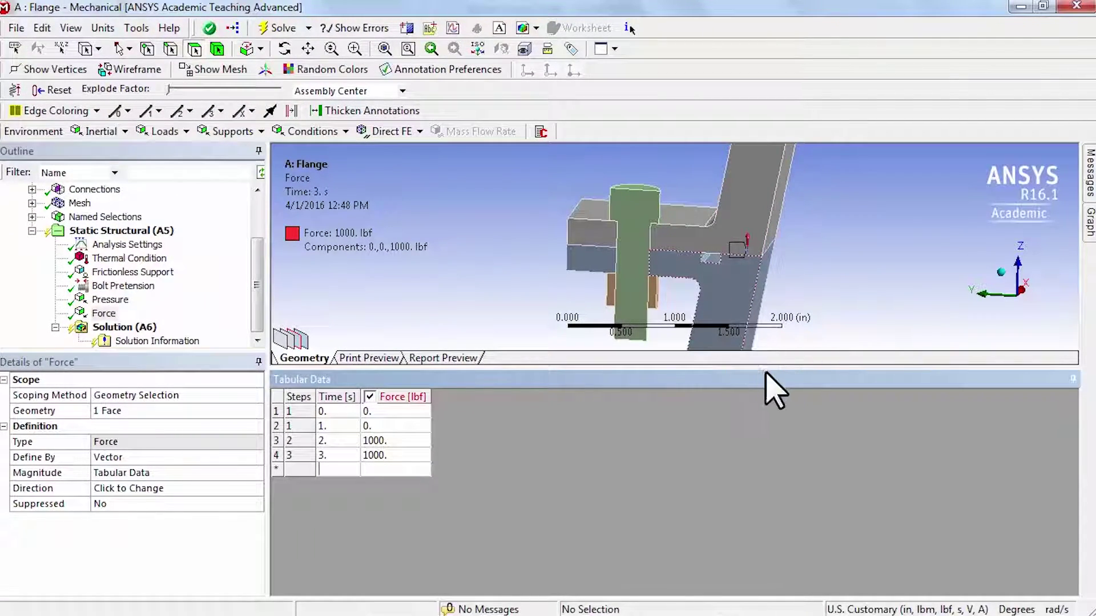
drag(769, 370, 771, 429)
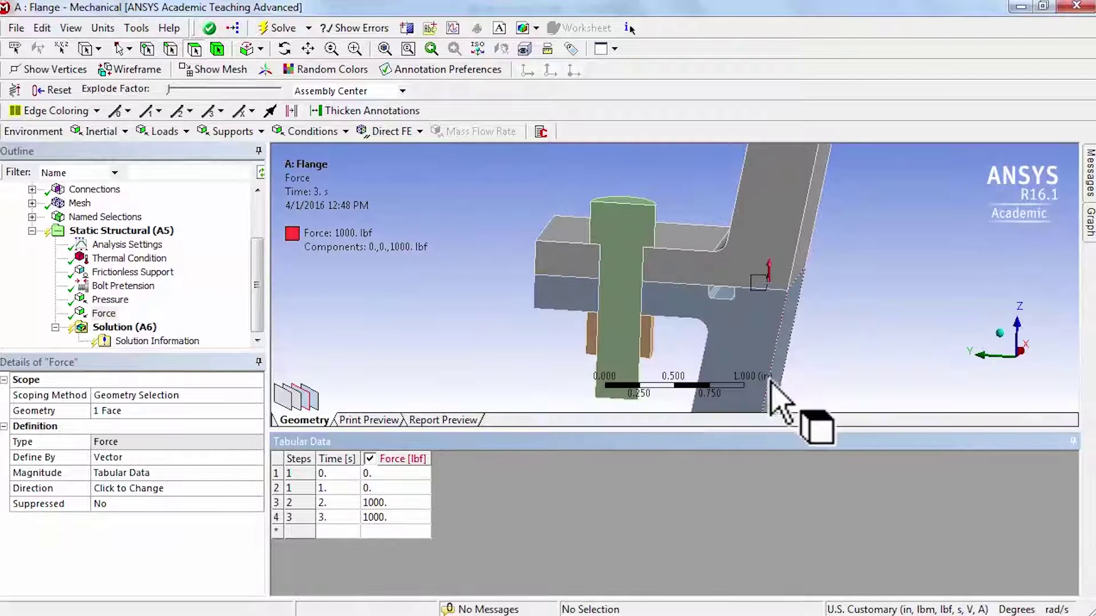
Hide the body blocking the loaded face
click(731, 326)
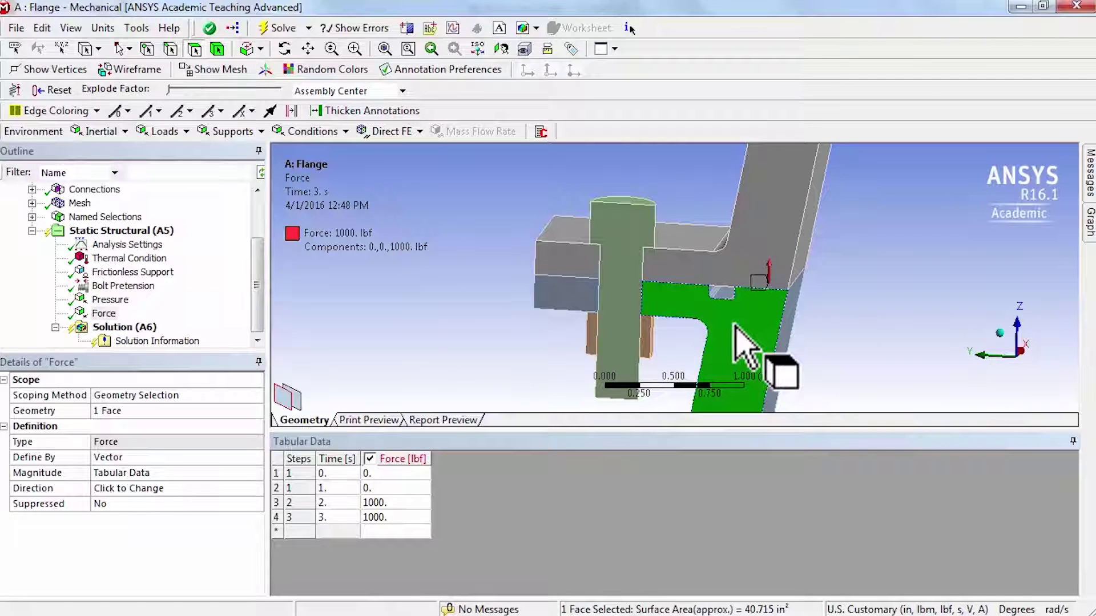
right_click(734, 324)
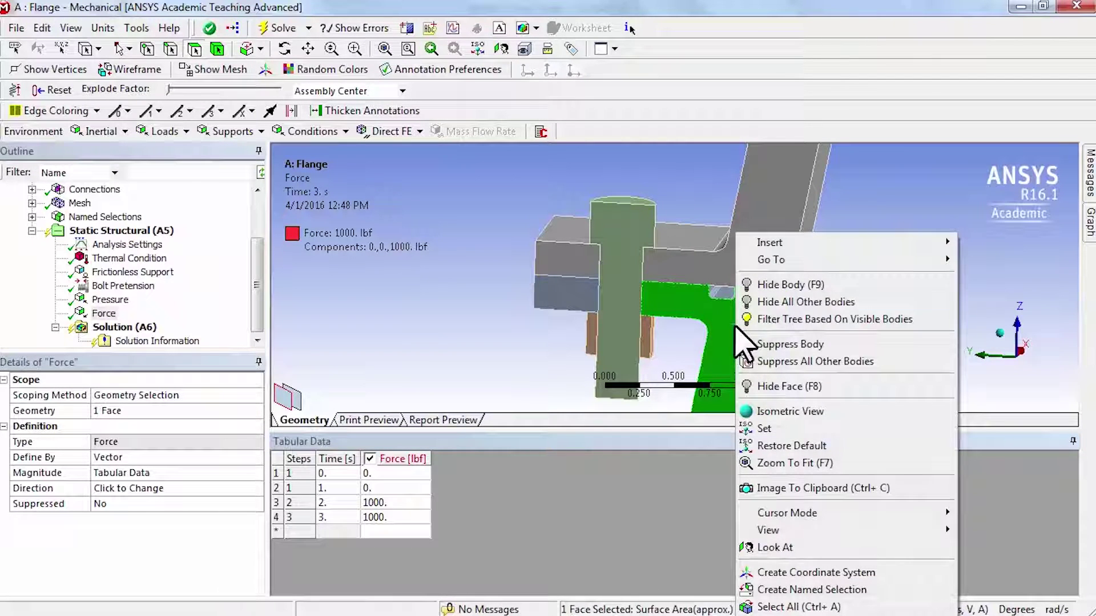
click(798, 285)
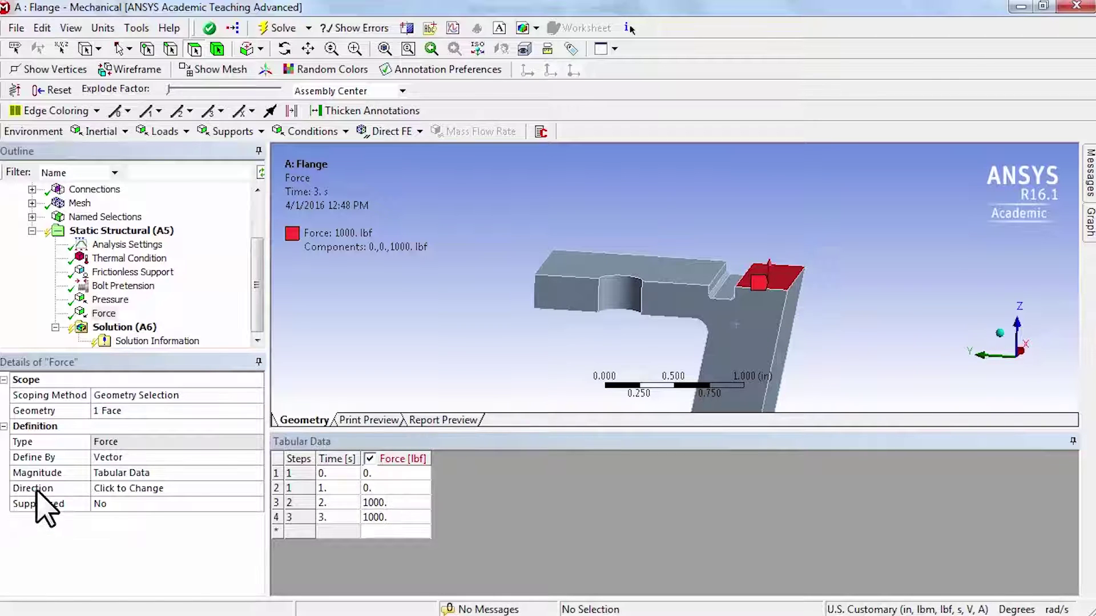
Reverse the force direction so it points downward (0, 0, -1000 lbf)
click(149, 488)
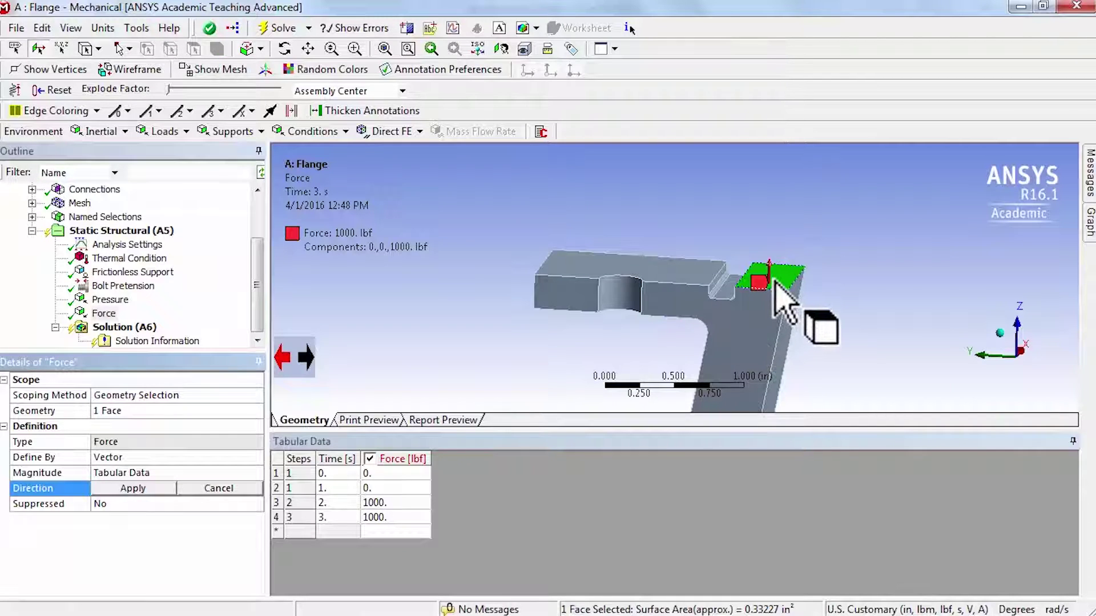
click(306, 357)
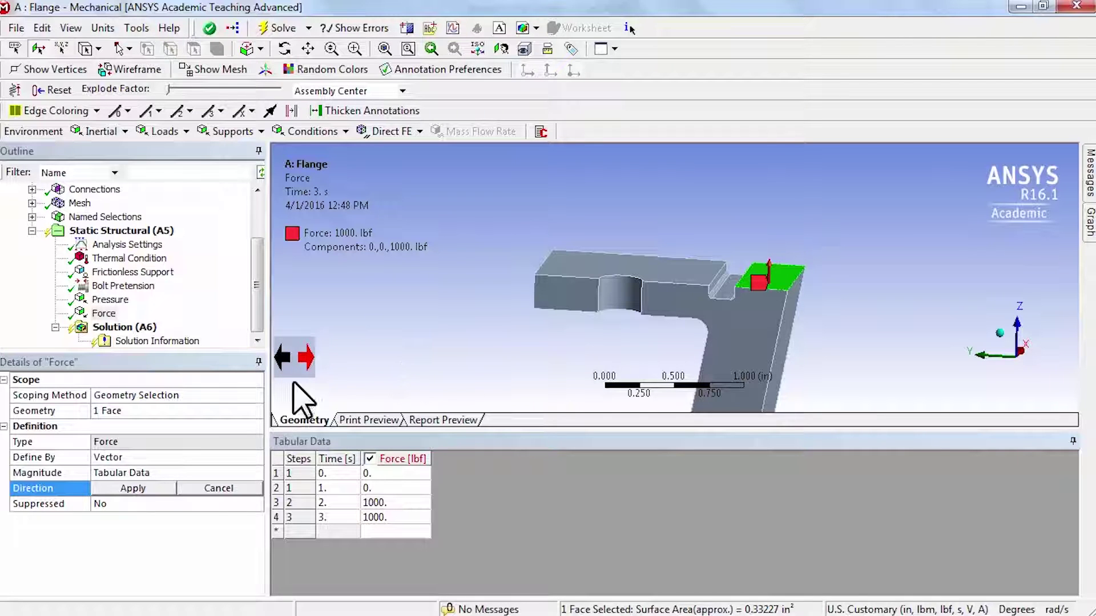
click(155, 490)
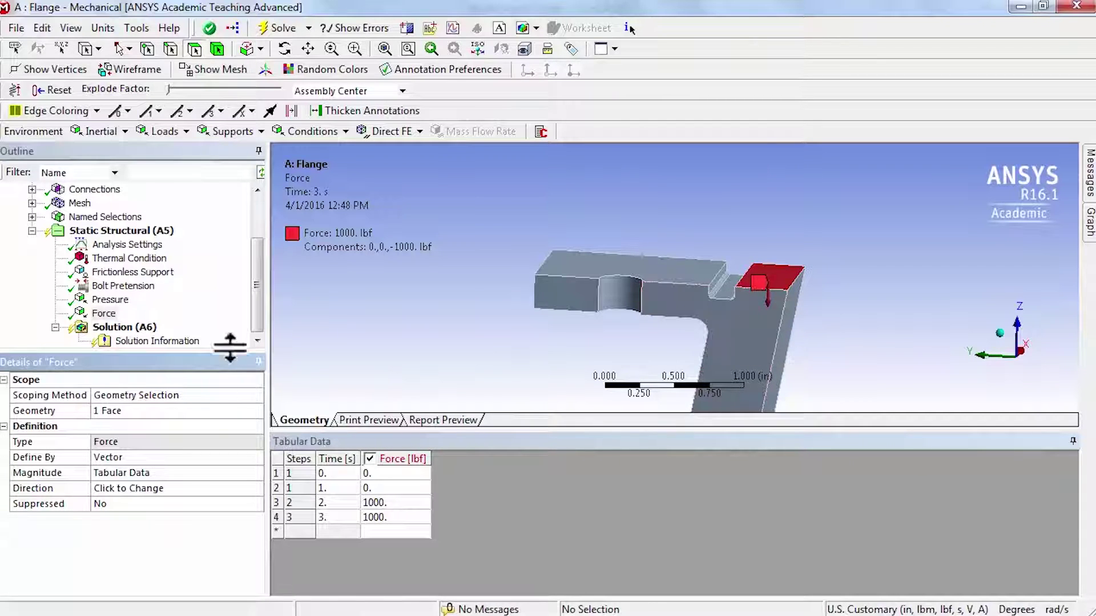
Rename the force load to Force_Regen_Lower
right_click(102, 313)
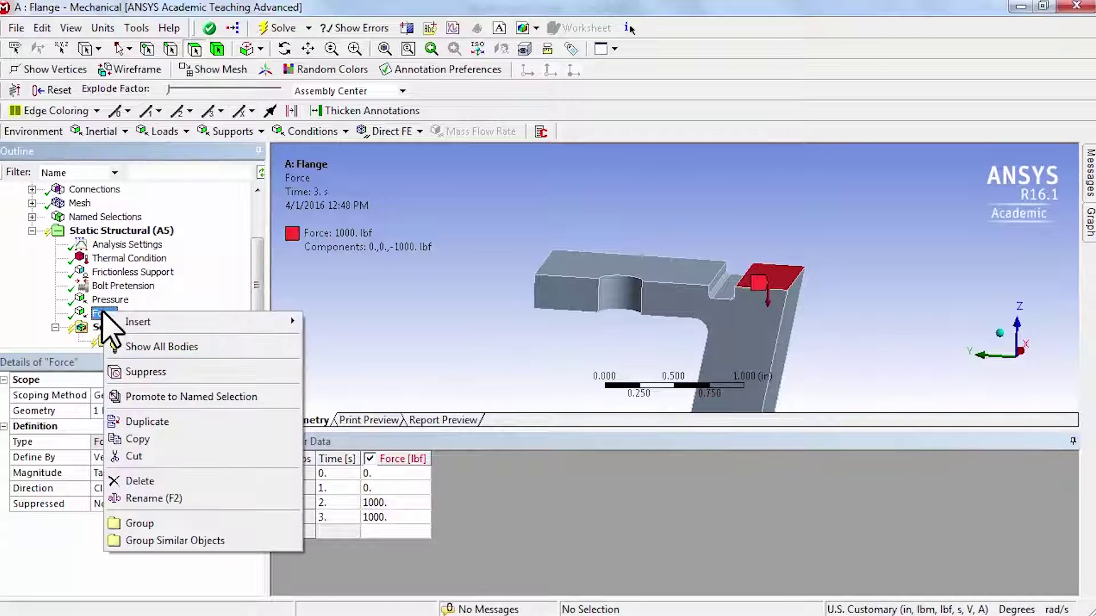
click(153, 498)
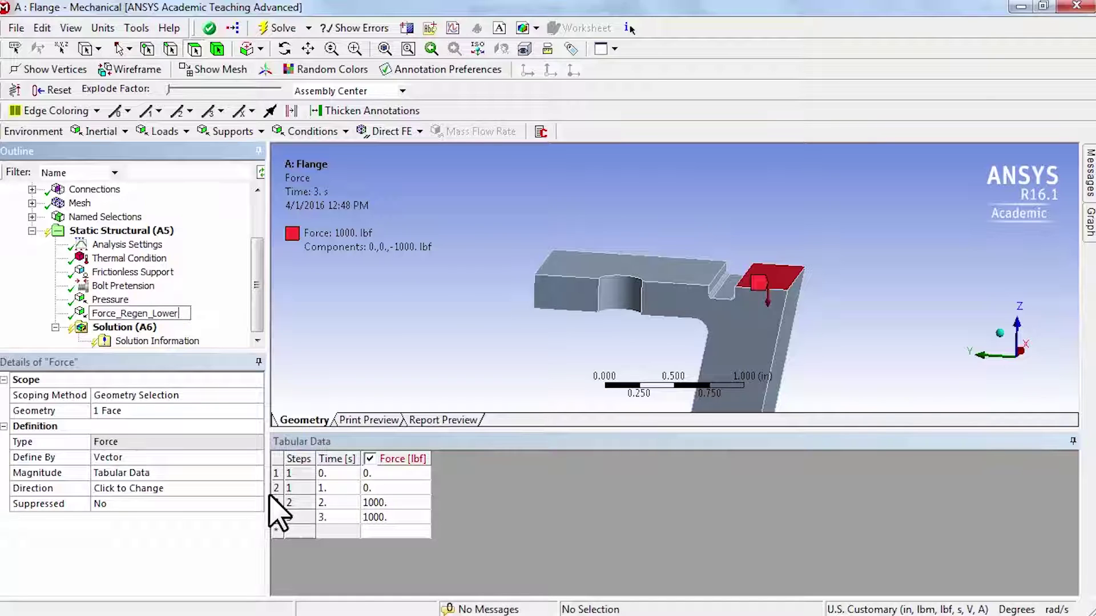
key(Return)
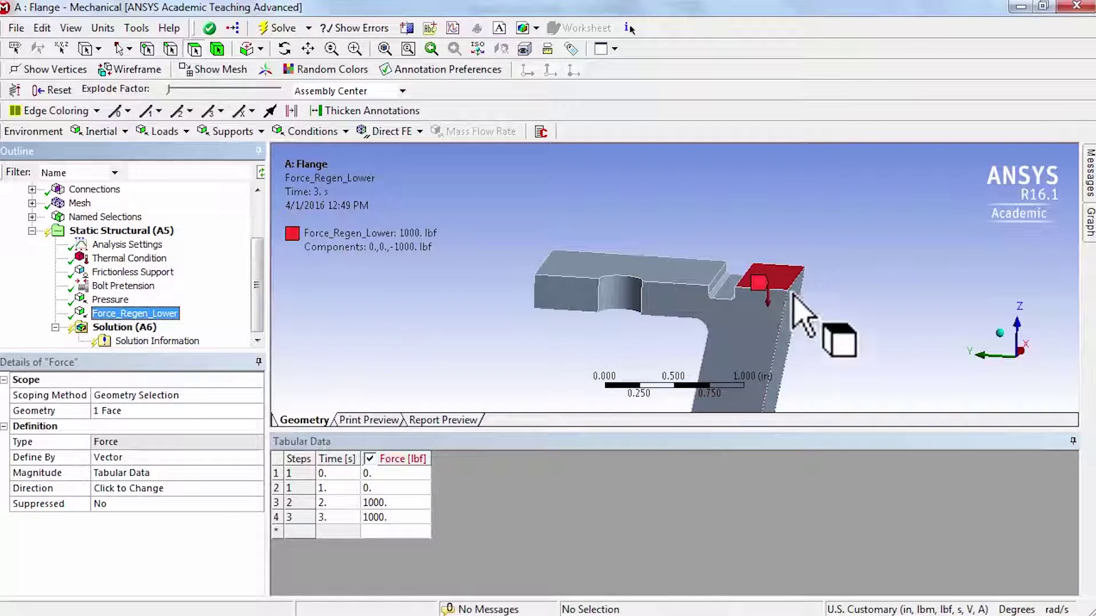
Pin the load Graph and check the force at several times, ending at 3 s
mouse_move(1089, 222)
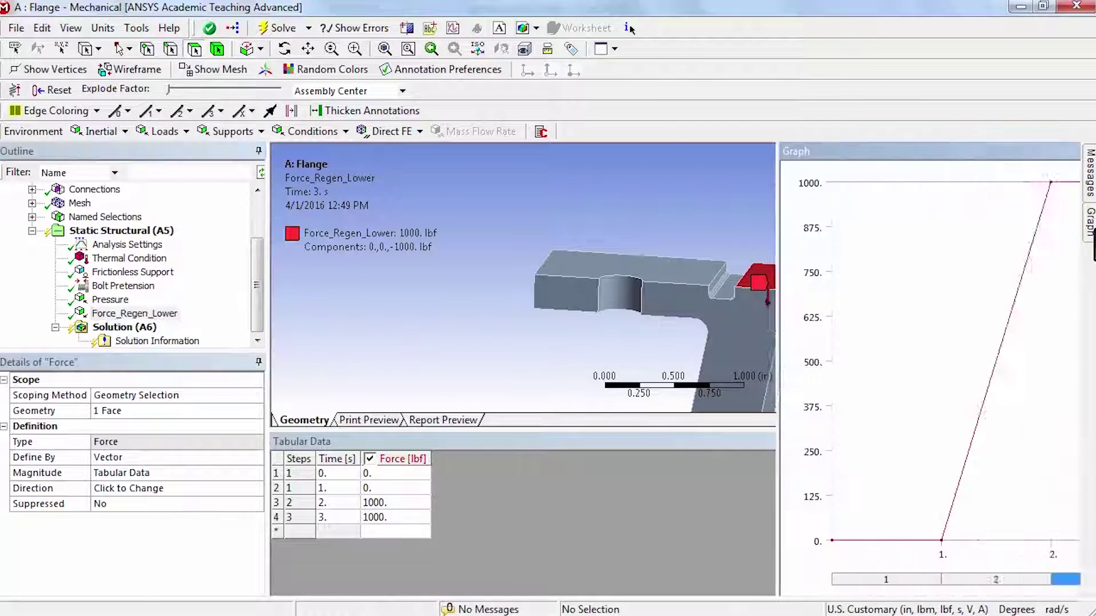
click(1073, 151)
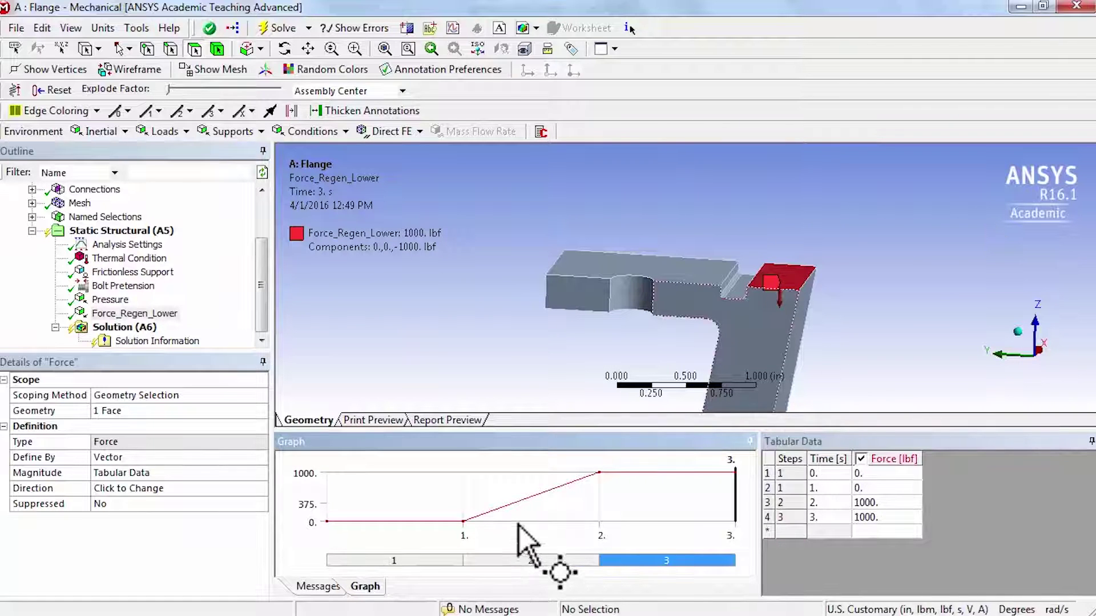
click(611, 508)
click(436, 503)
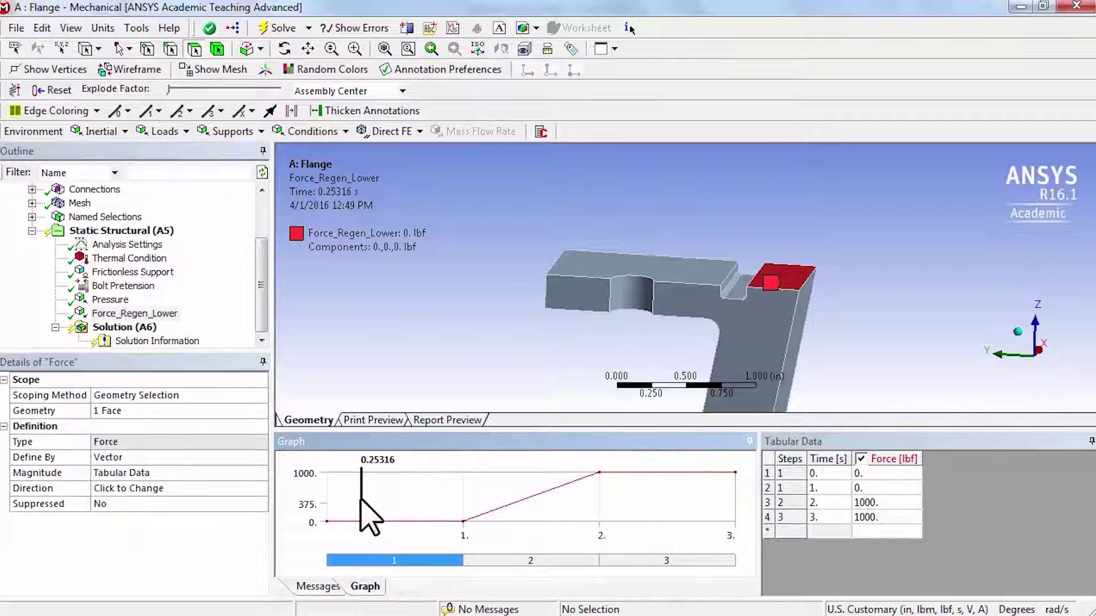
click(330, 502)
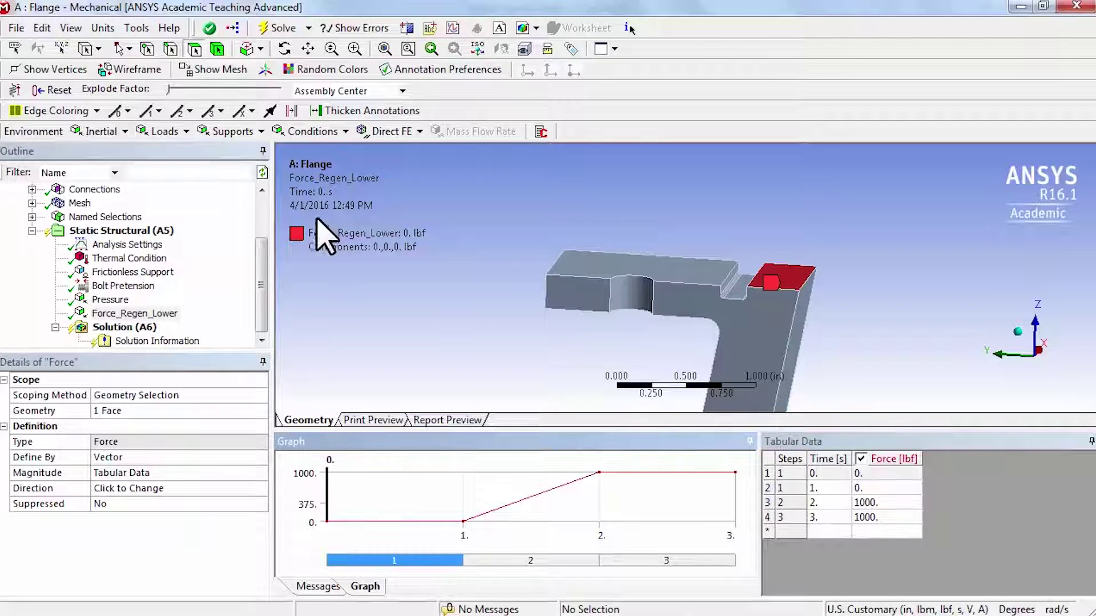
click(661, 510)
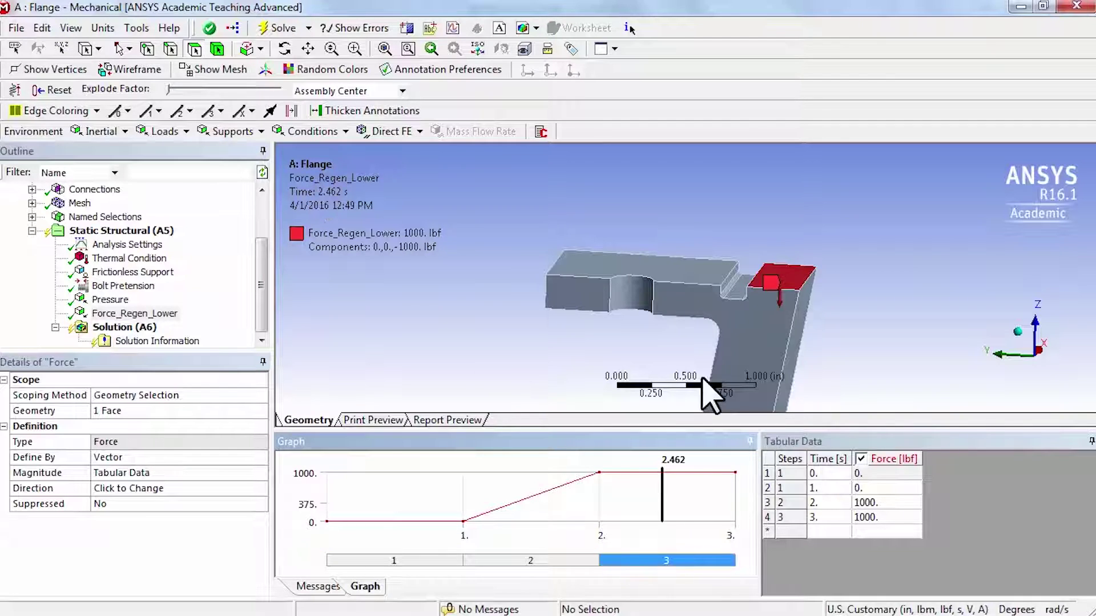
click(731, 502)
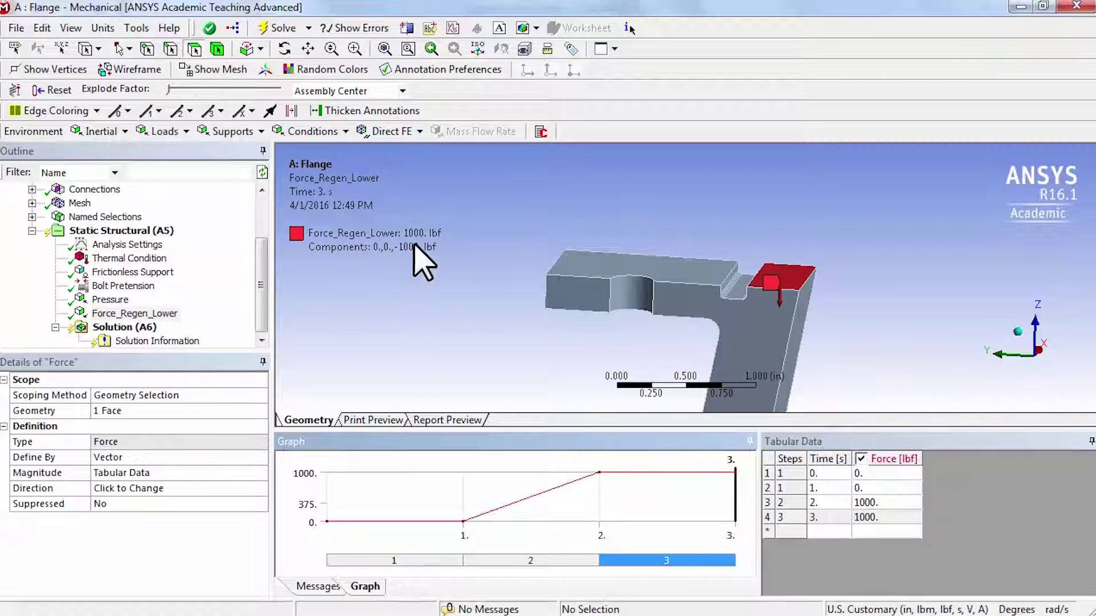
Unpin Graph and Tabular Data and show all bodies, including bolt and nuts
click(748, 442)
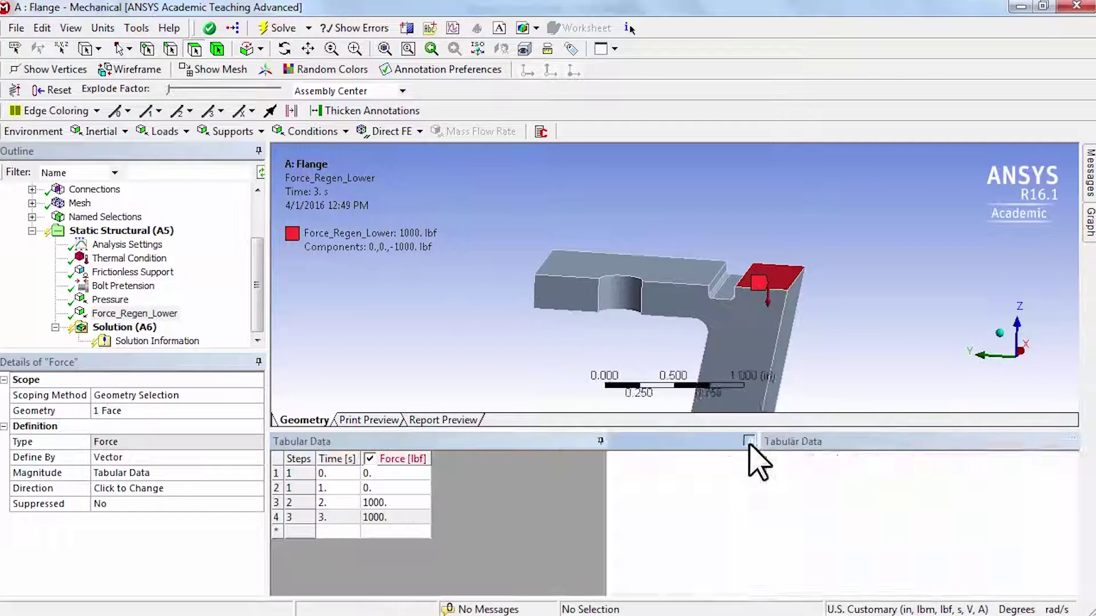
click(1089, 441)
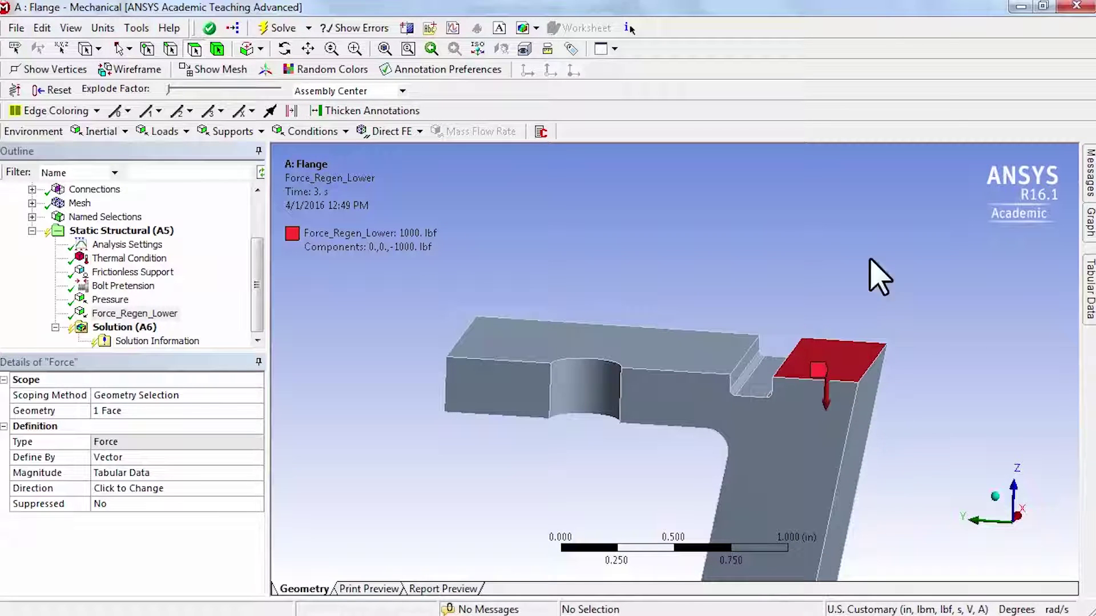
right_click(465, 464)
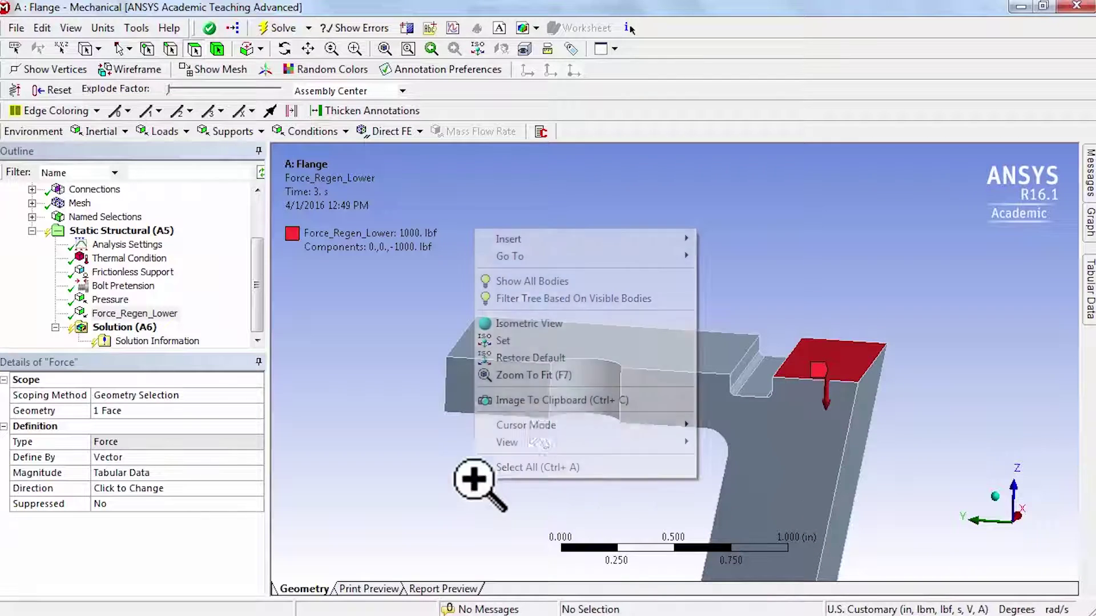
click(562, 279)
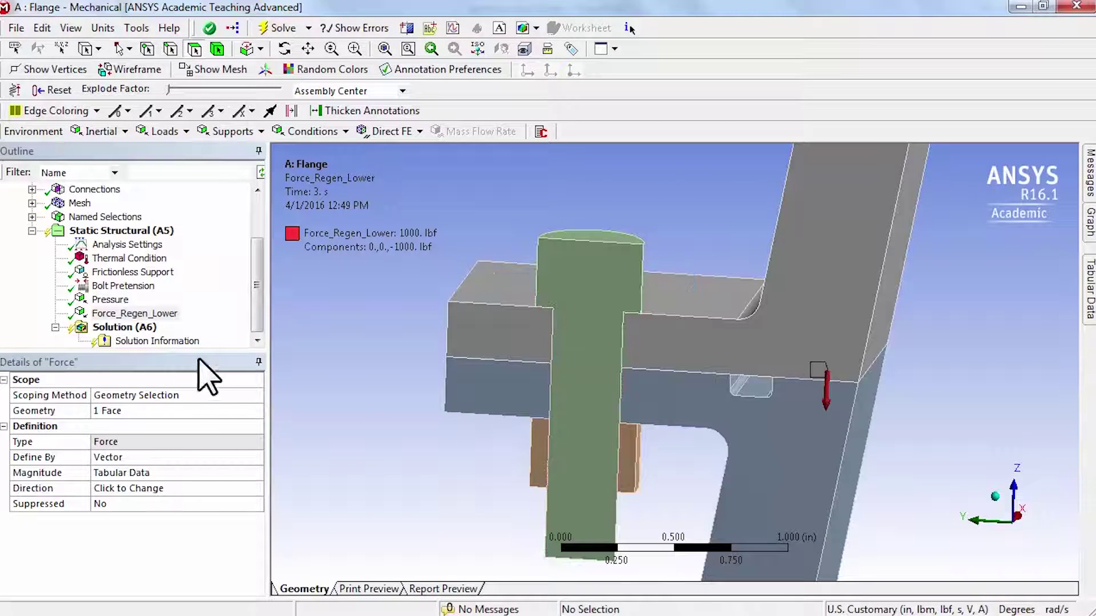
Duplicate Force_Regen_Lower and rename the copy to Force_Regen_Mid
right_click(165, 314)
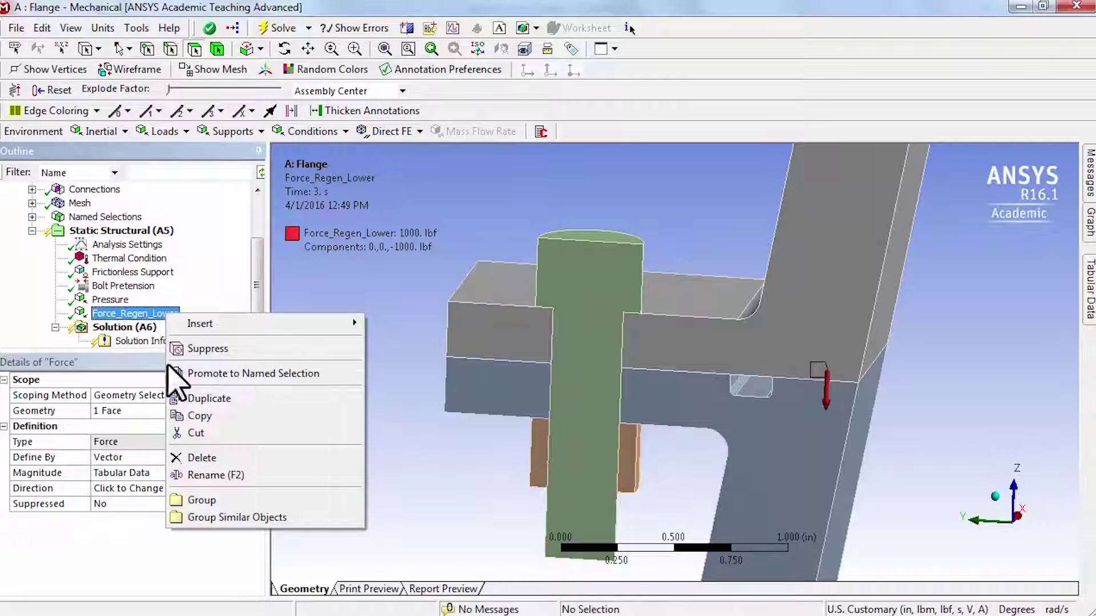
click(204, 398)
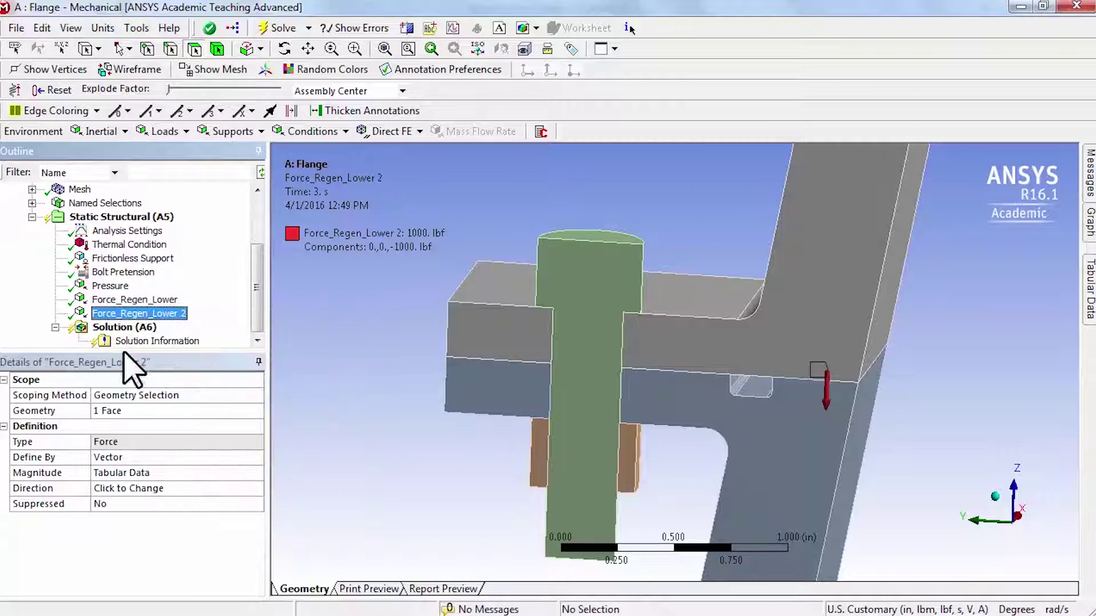
right_click(164, 318)
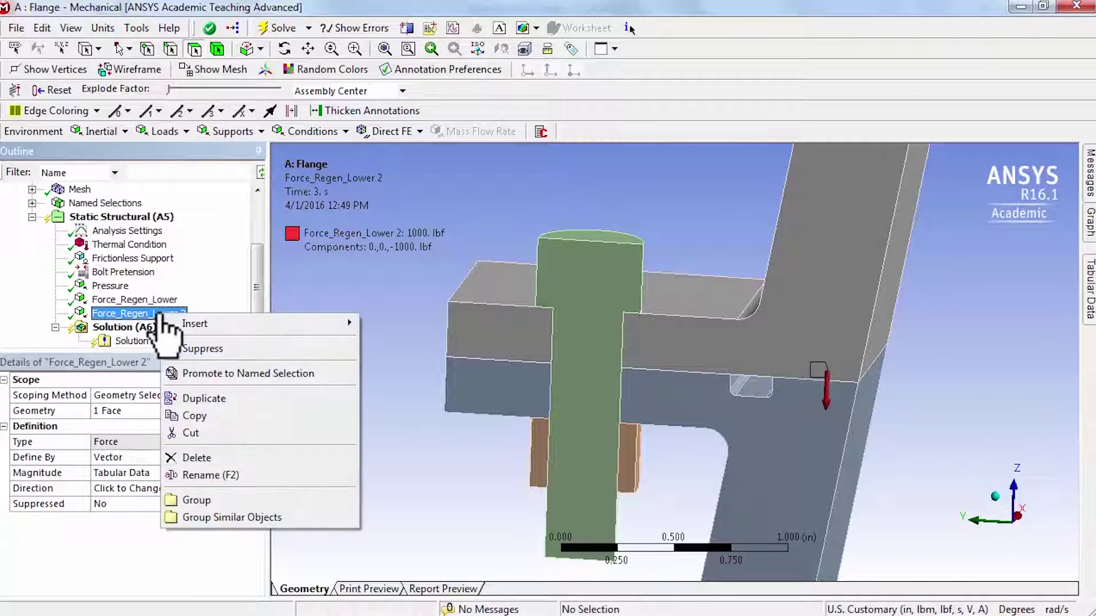
click(211, 475)
key(End)
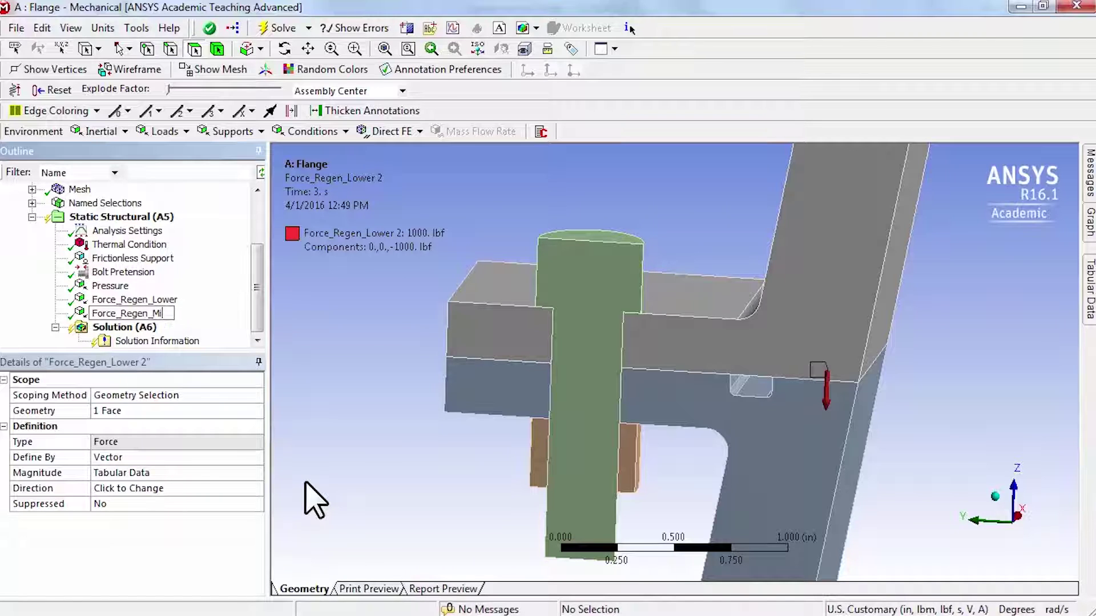
key(Return)
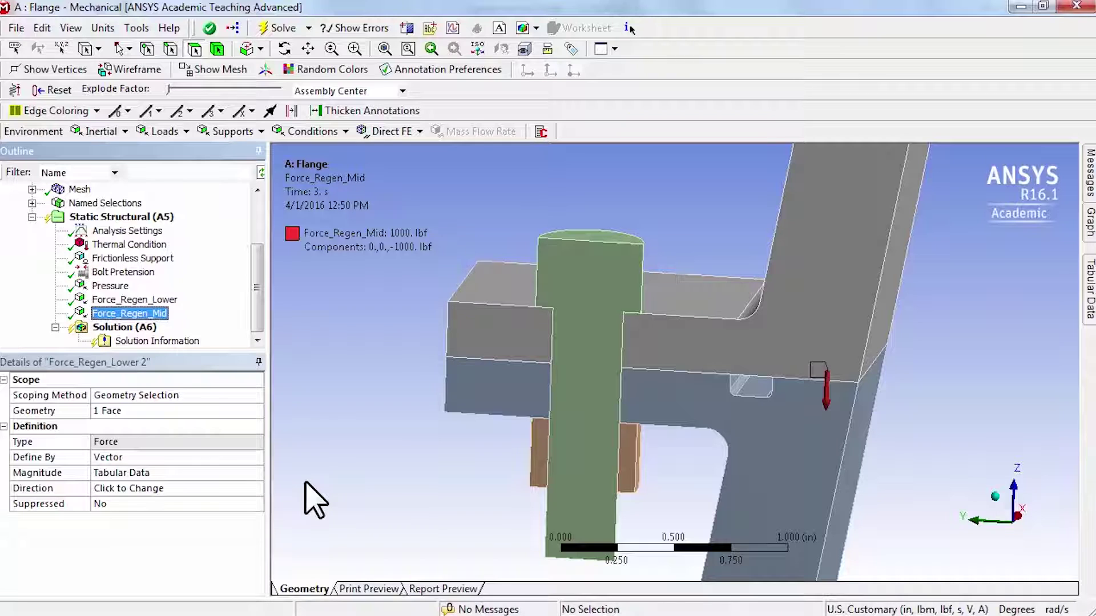
click(115, 411)
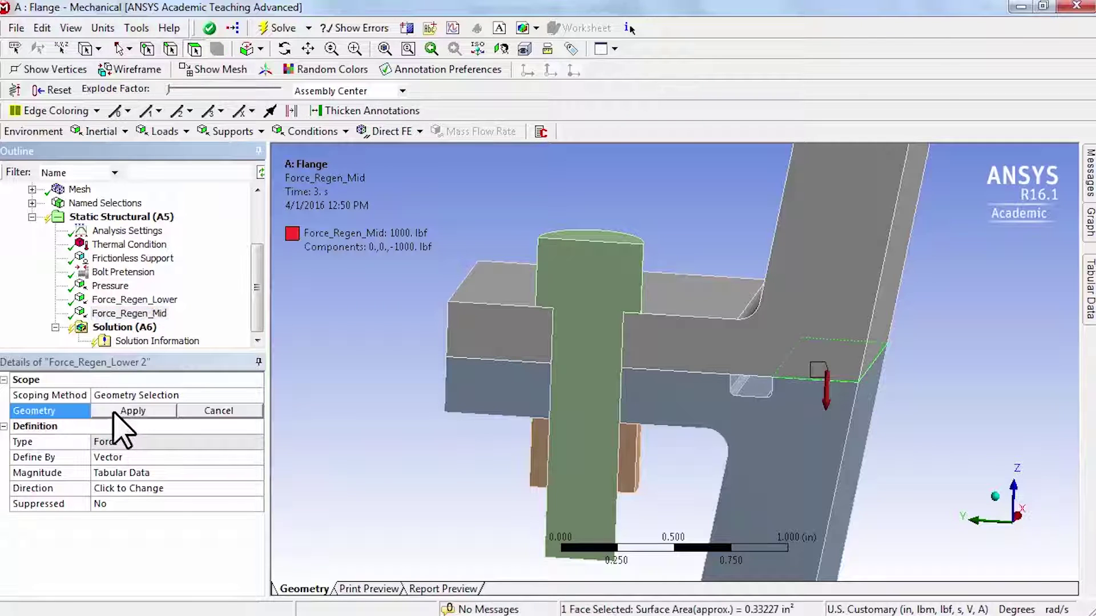
Pick the small hidden 0.496 in² face and apply it as Force_Regen_Mid's geometry
click(820, 367)
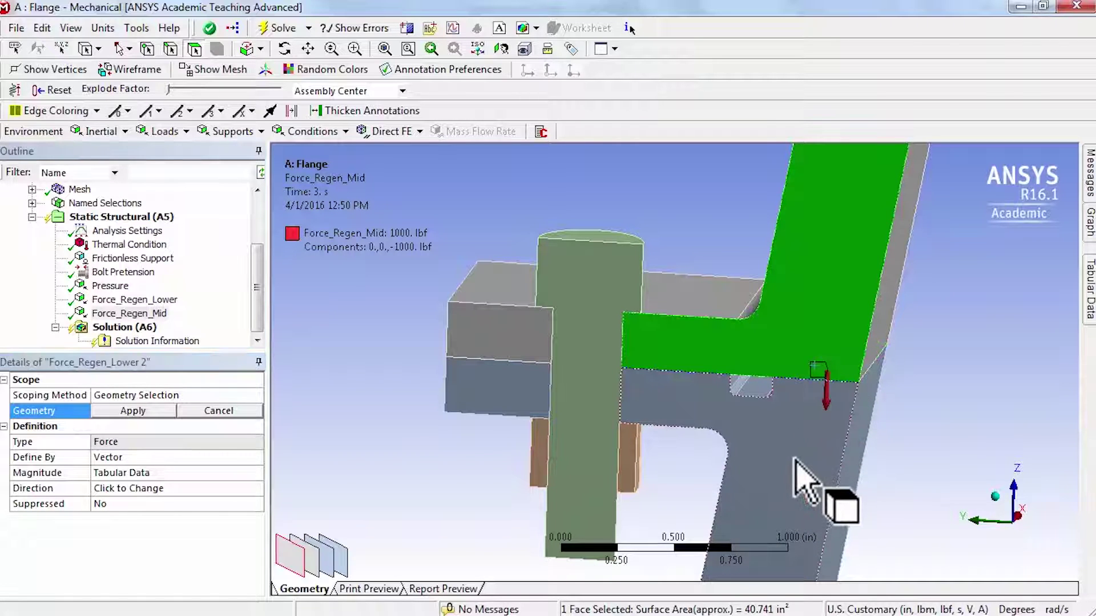
click(312, 563)
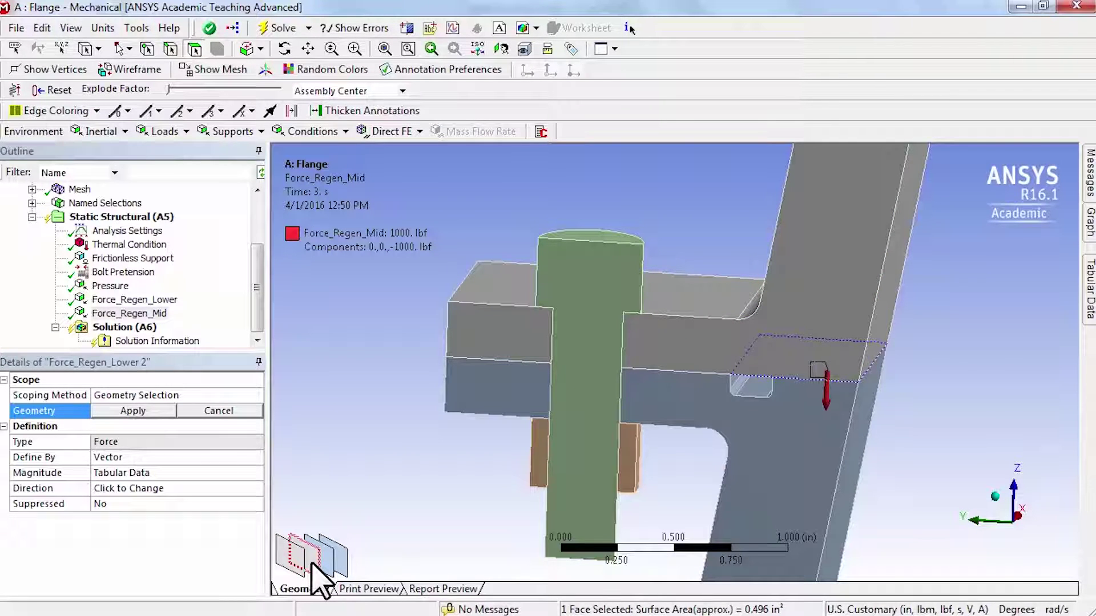
middle_drag(788, 525, 782, 399)
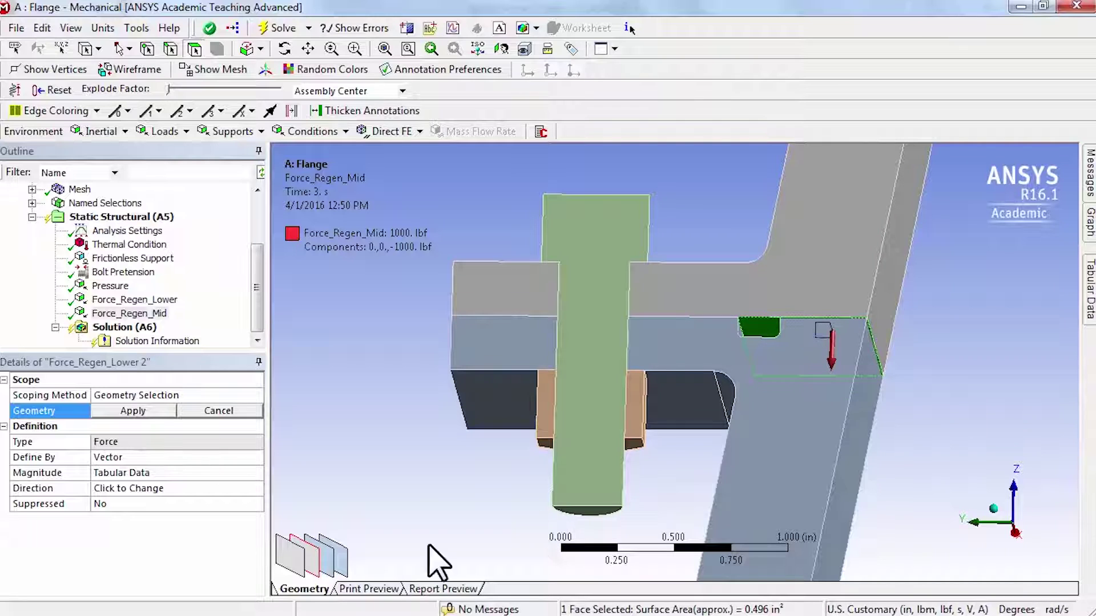
click(155, 412)
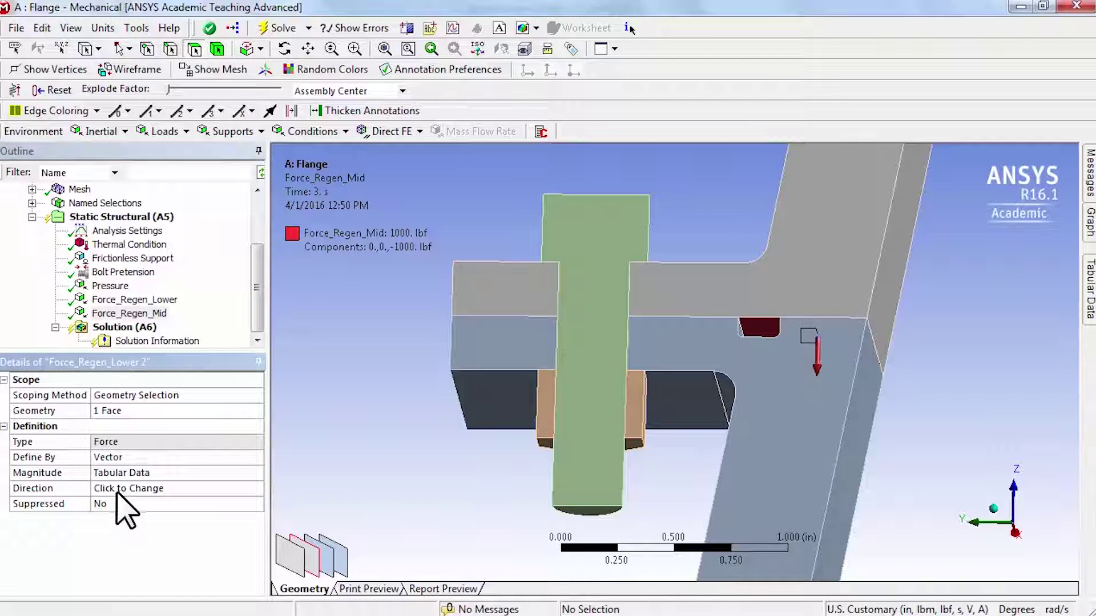
middle_drag(807, 509, 788, 498)
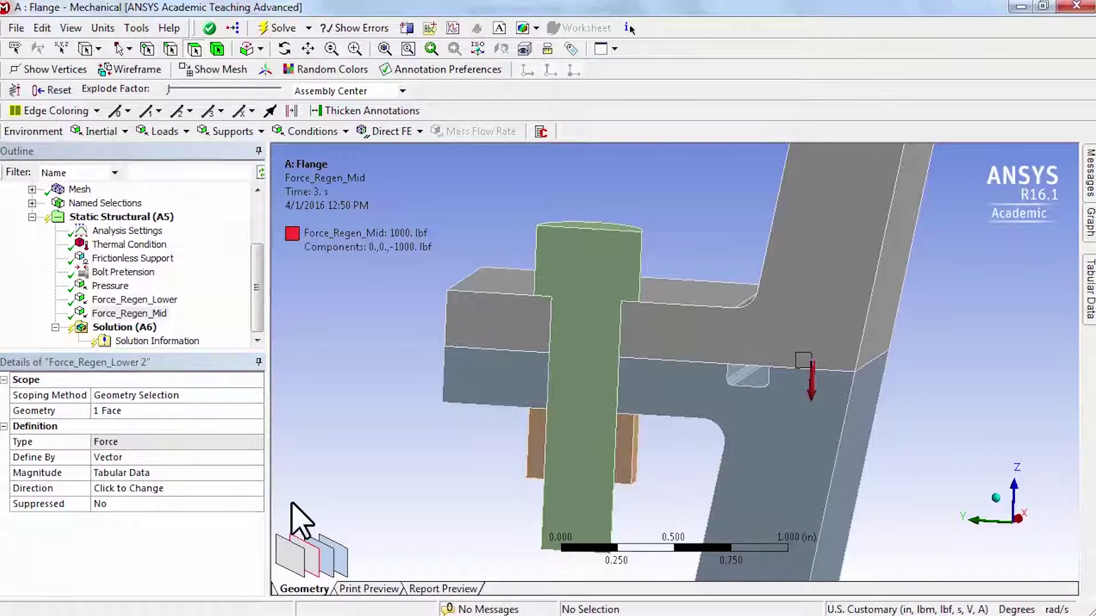
Flip Force_Regen_Mid upward to 0, 0, 1000 lbf and select both forces together
click(149, 490)
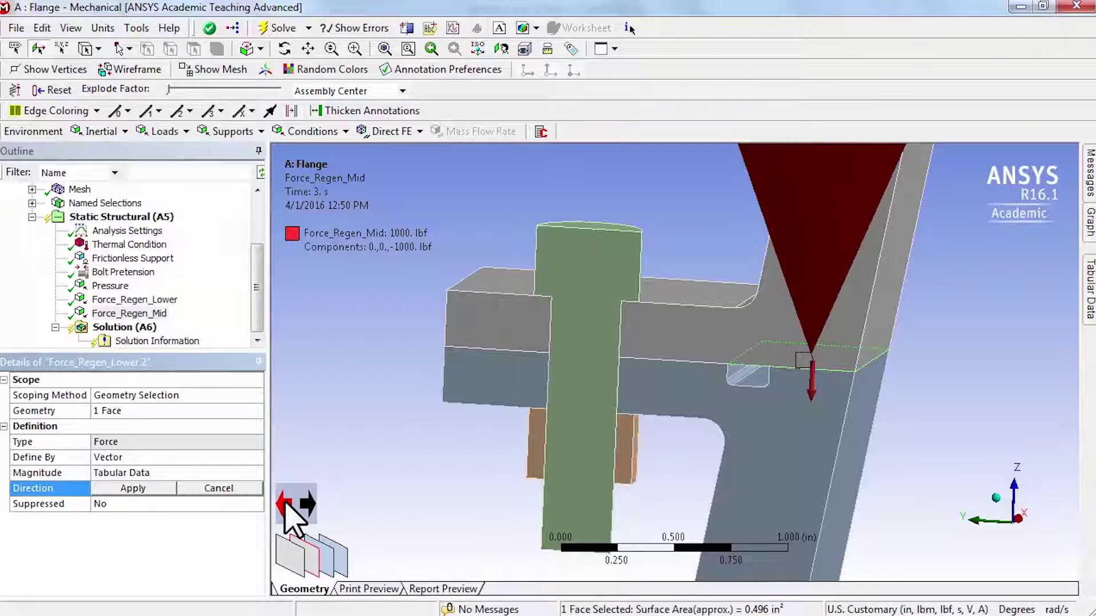
click(308, 501)
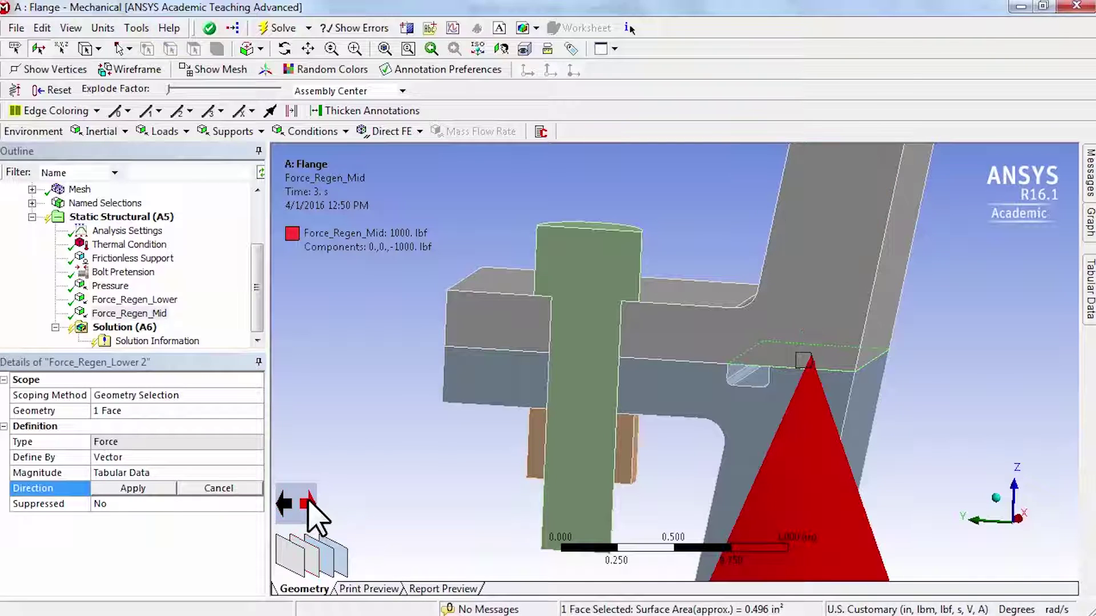
click(145, 489)
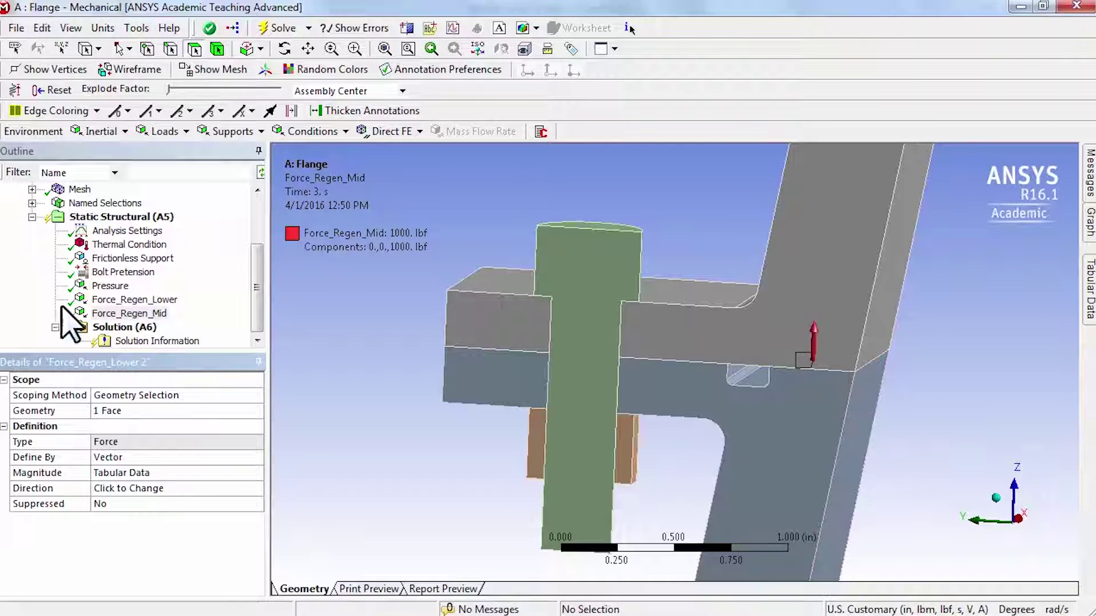
click(125, 299)
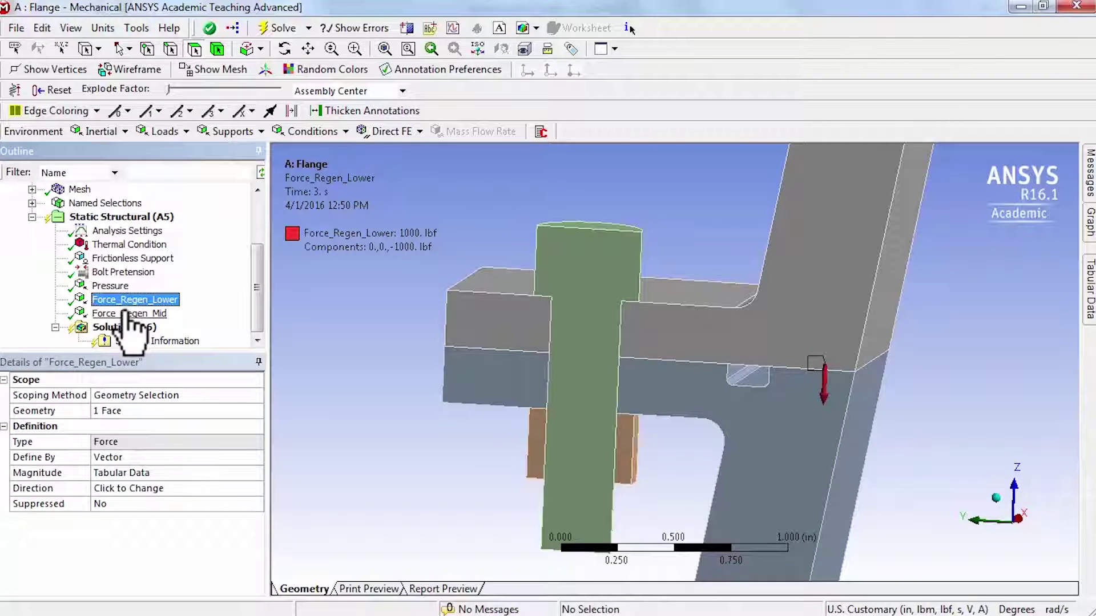
ctrl+click(129, 313)
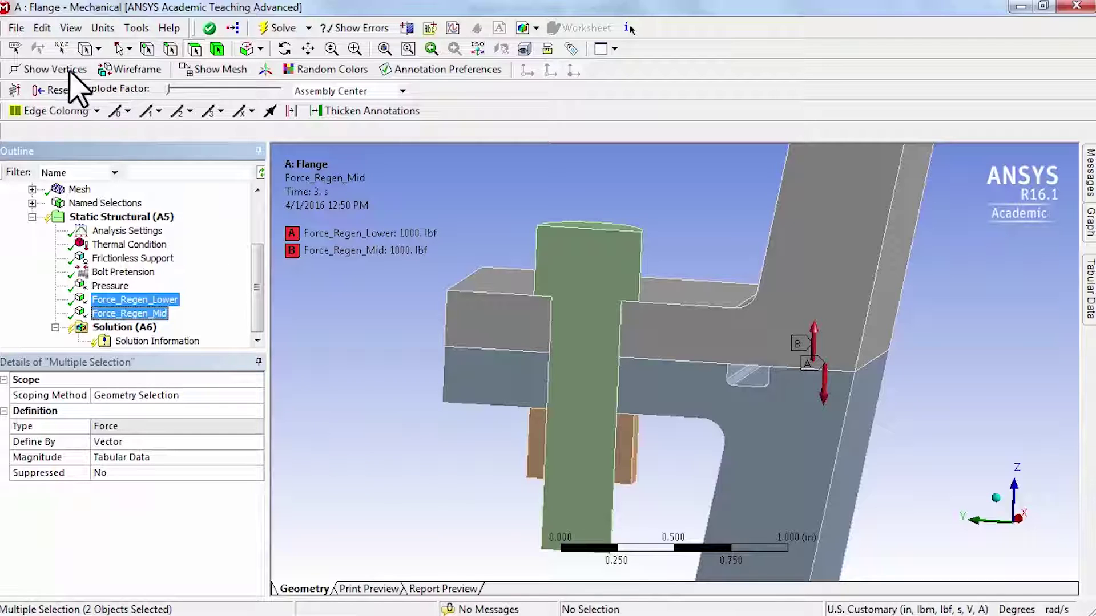
Save the project, overwriting the existing archive with result and solution files included
click(17, 27)
click(35, 65)
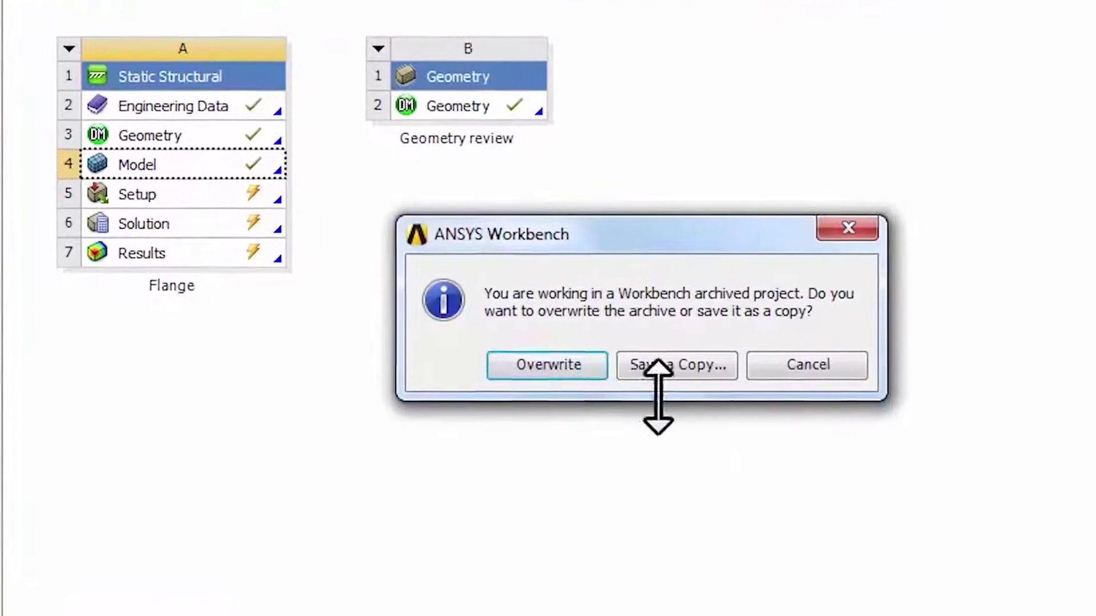
click(565, 367)
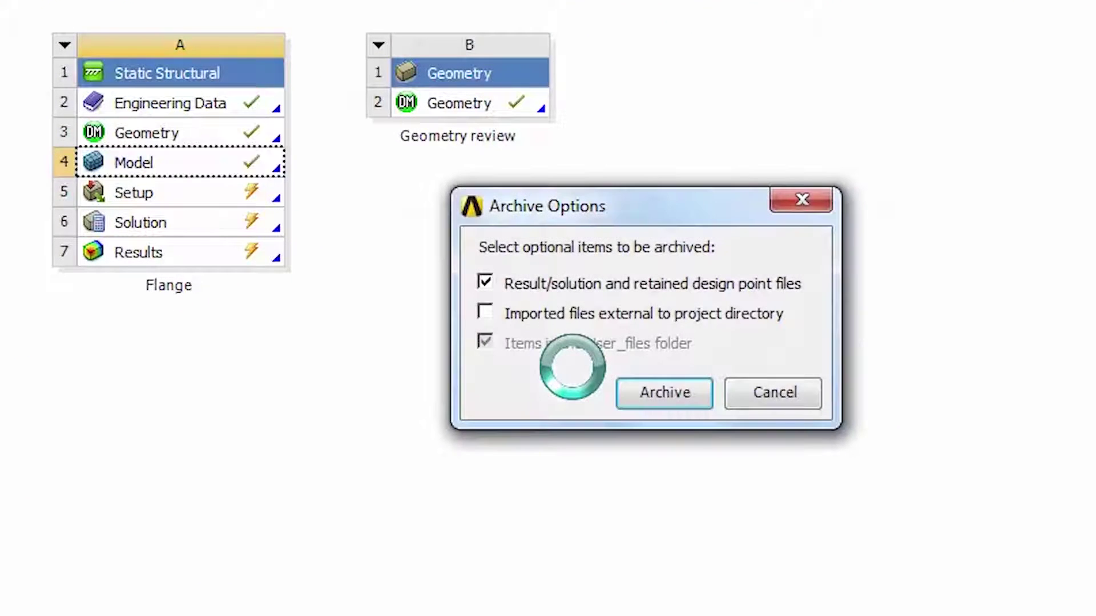
click(655, 399)
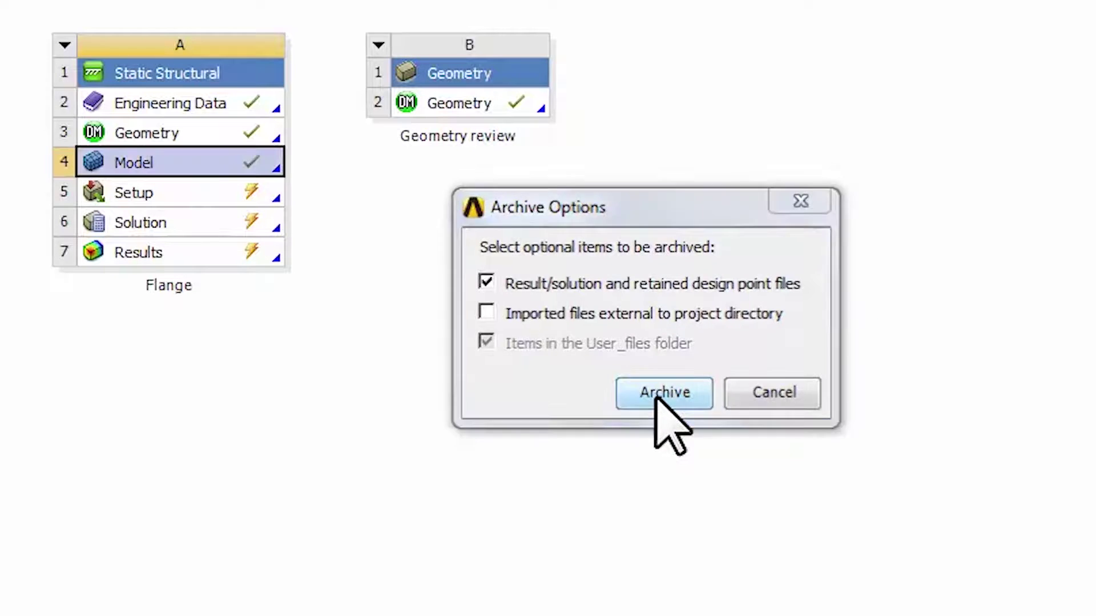